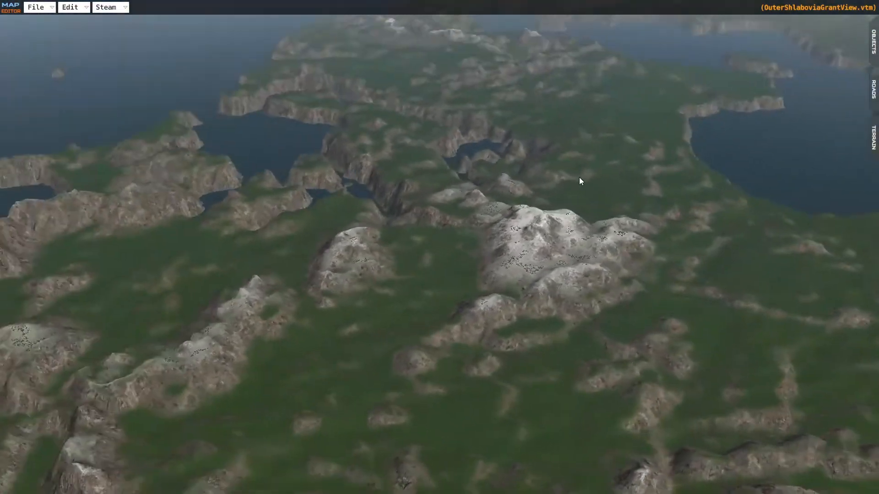
- Open height painting in the terrain editor
{"action": "key", "text": "s"}
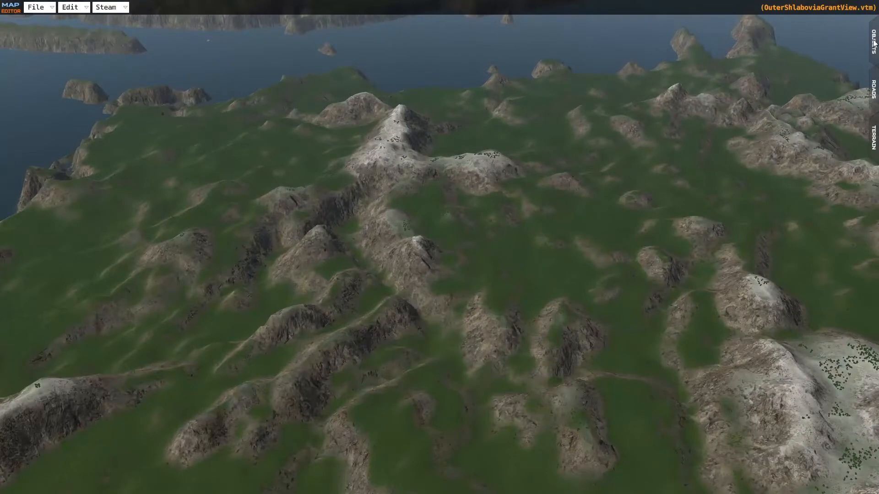
{"action": "left_click", "coordinate": [872, 140]}
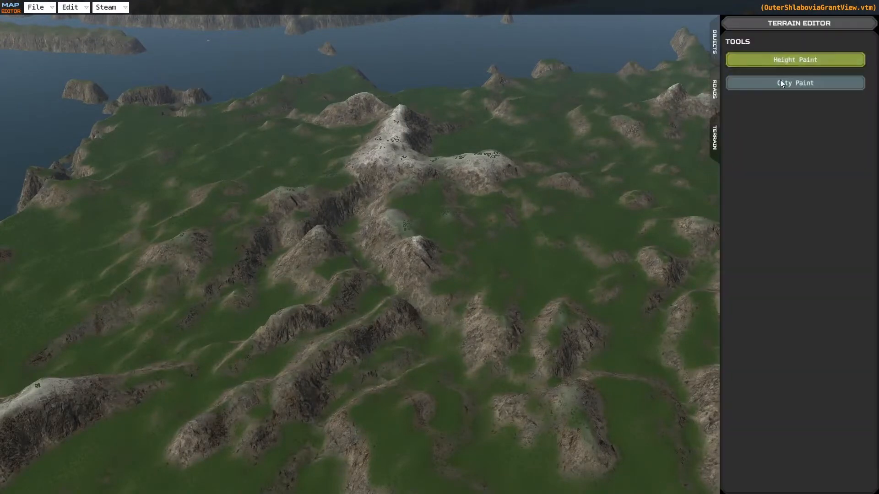
{"action": "left_click", "coordinate": [780, 60]}
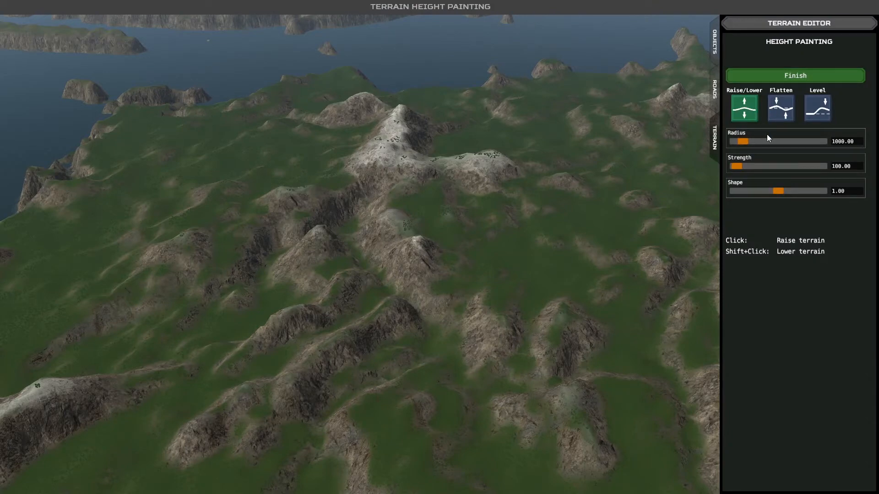
- Set up a Flatten height brush with a radius of 3447.84, a strength of 1704.22 and a shape of 1.13
{"action": "key", "text": "d"}
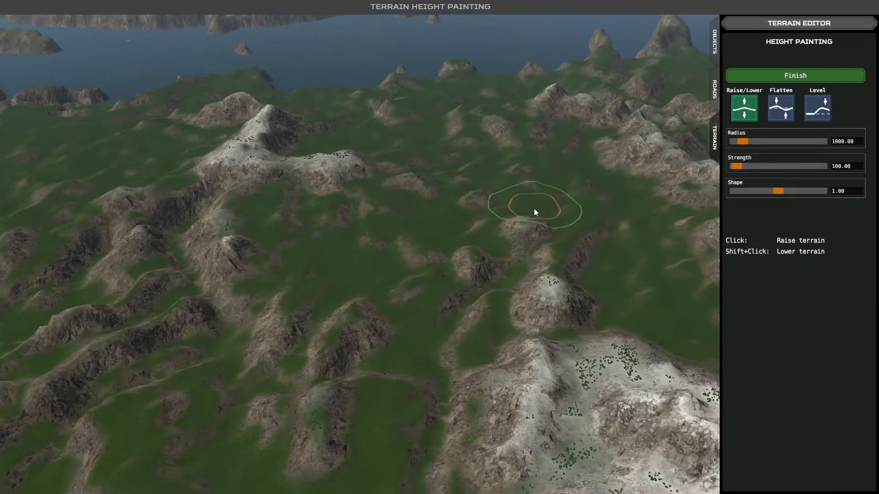
{"action": "scroll", "coordinate": [535, 208], "scroll_direction": "down", "scroll_amount": 3}
{"action": "scroll", "coordinate": [533, 217], "scroll_direction": "down", "scroll_amount": 2}
{"action": "key", "text": "d"}
{"action": "middle_click_drag", "start_coordinate": [487, 246], "coordinate": [343, 235]}
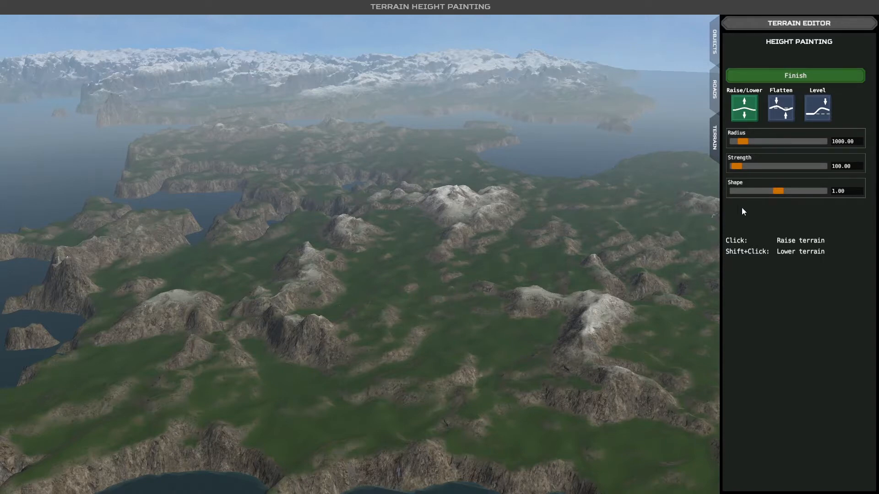
{"action": "left_click", "coordinate": [777, 117]}
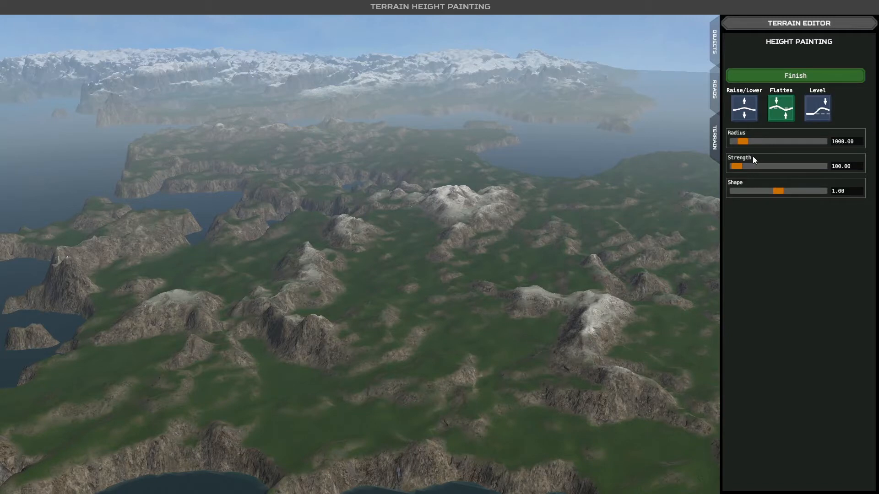
{"action": "left_click_drag", "start_coordinate": [740, 168], "coordinate": [766, 169]}
{"action": "left_click_drag", "start_coordinate": [745, 139], "coordinate": [767, 141]}
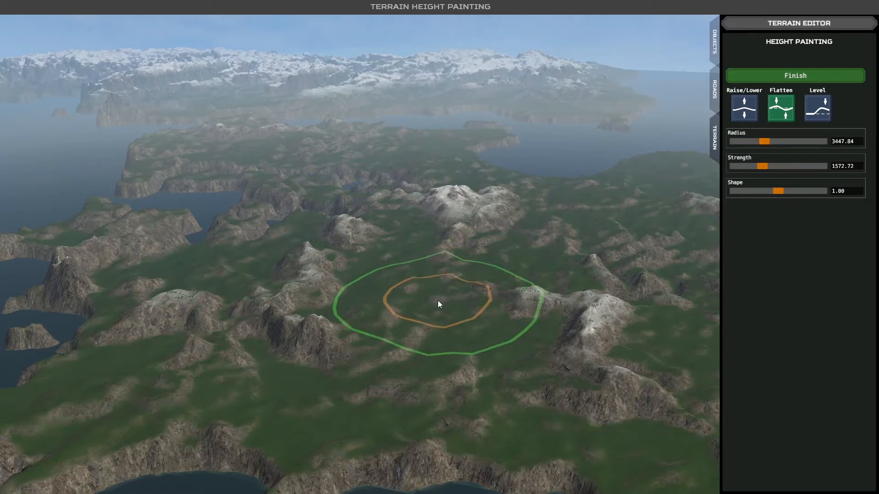
{"action": "scroll", "coordinate": [437, 305], "scroll_direction": "down", "scroll_amount": 2}
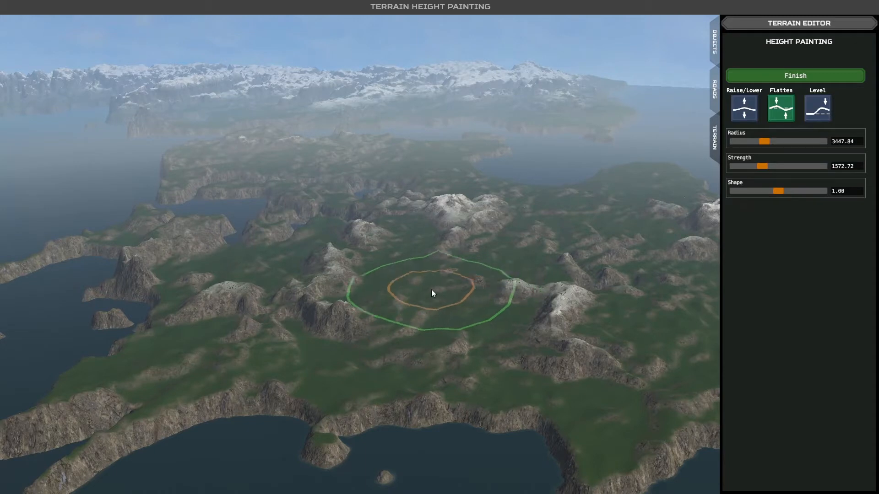
{"action": "middle_click_drag", "start_coordinate": [453, 290], "coordinate": [464, 301]}
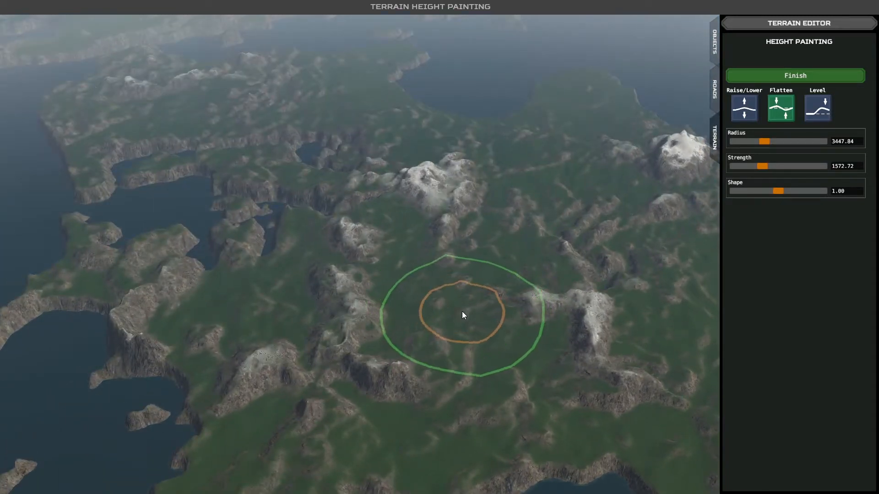
{"action": "left_click_drag", "start_coordinate": [775, 195], "coordinate": [783, 193]}
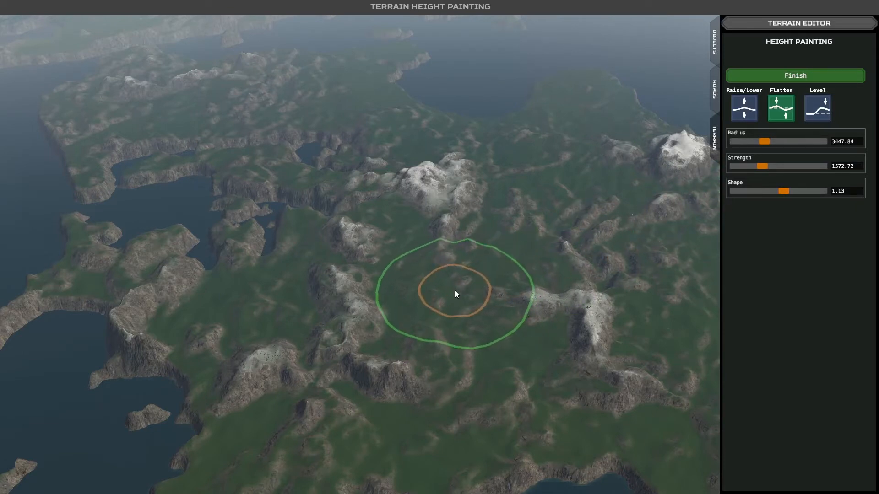
{"action": "left_click_drag", "start_coordinate": [764, 165], "coordinate": [769, 165]}
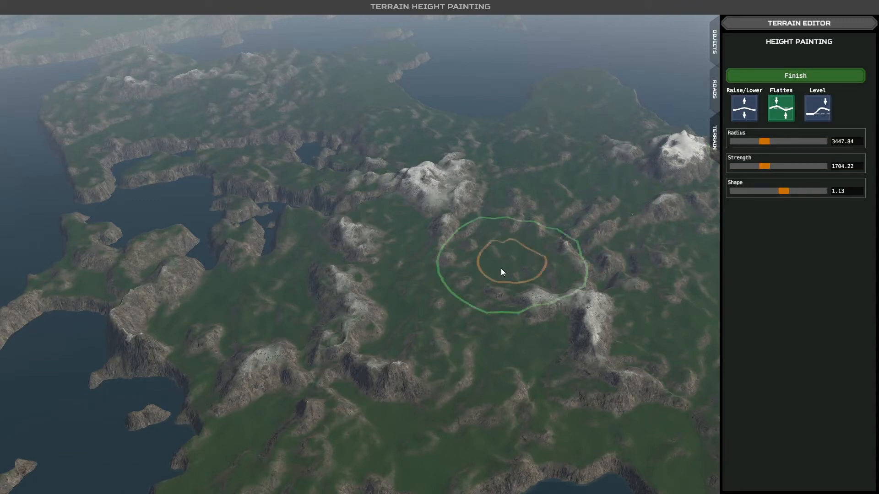
- Flatten the hilly ground between the central snowy massif, the ridge near the coast and the isolated white mountain into a broad plain
{"action": "scroll", "coordinate": [448, 289], "scroll_direction": "up", "scroll_amount": 5}
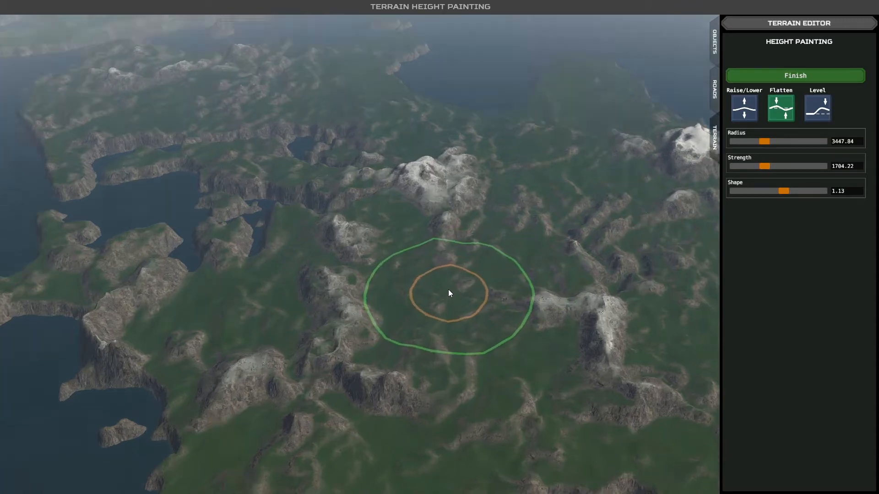
{"action": "scroll", "coordinate": [508, 243], "scroll_direction": "down", "scroll_amount": 5}
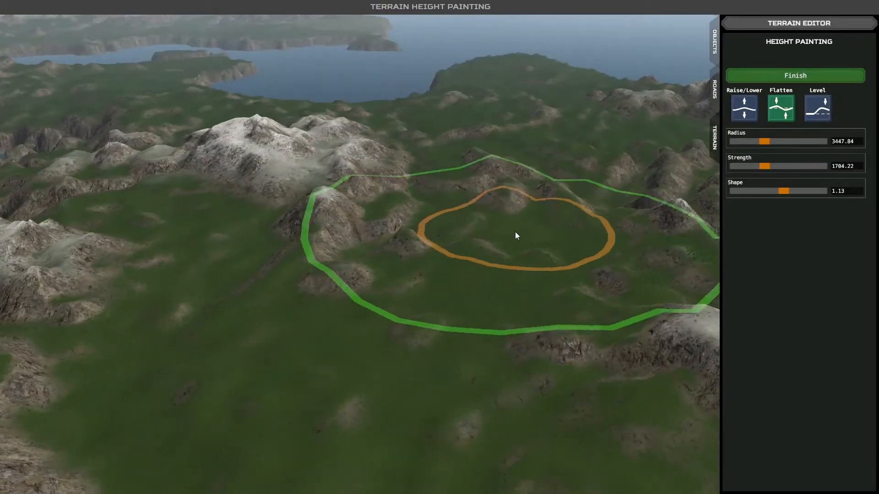
{"action": "scroll", "coordinate": [502, 276], "scroll_direction": "down", "scroll_amount": 5}
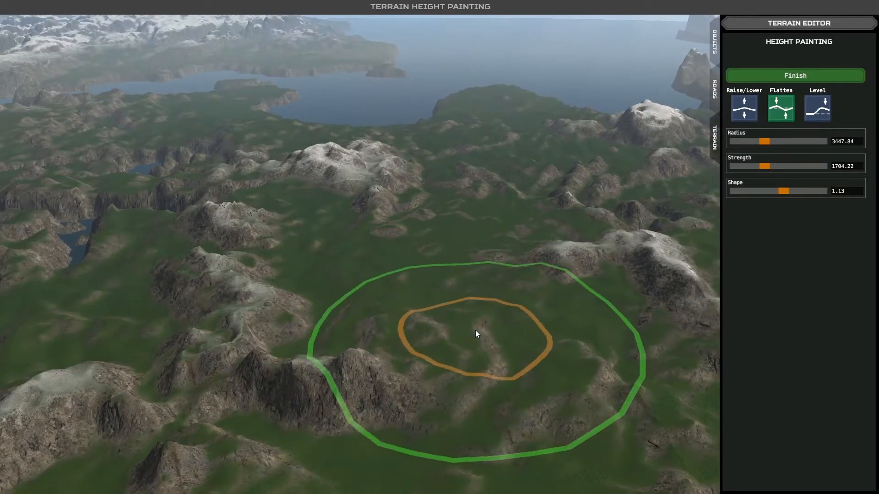
{"action": "scroll", "coordinate": [410, 292], "scroll_direction": "down", "scroll_amount": 5}
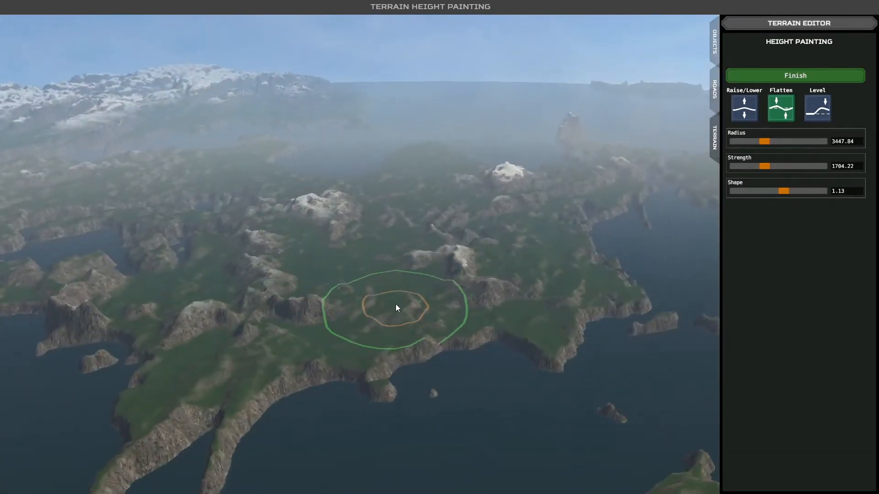
{"action": "scroll", "coordinate": [396, 307], "scroll_direction": "up", "scroll_amount": 5}
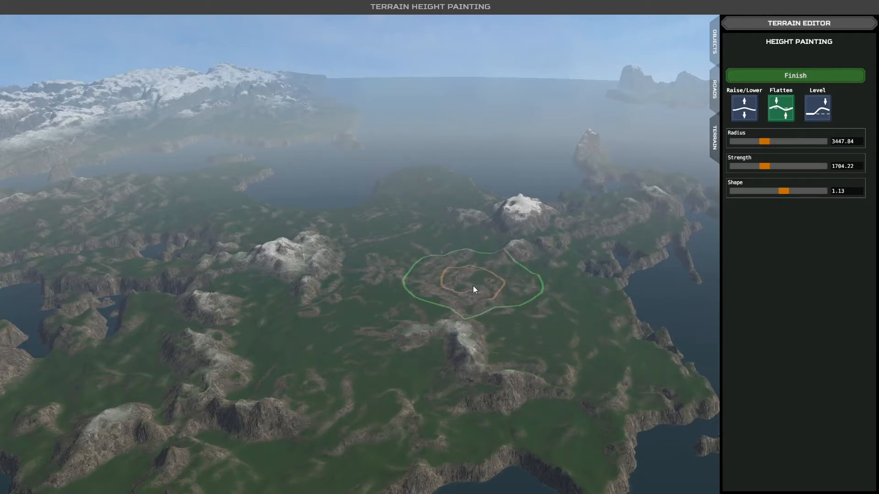
{"action": "middle_click_drag", "start_coordinate": [473, 285], "coordinate": [447, 281]}
{"action": "left_click", "coordinate": [441, 319]}
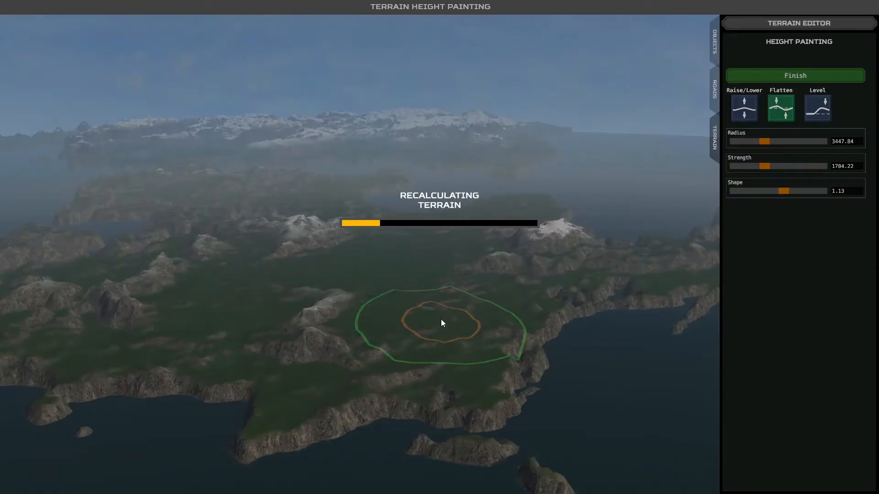
{"action": "middle_click_drag", "start_coordinate": [427, 303], "coordinate": [420, 313]}
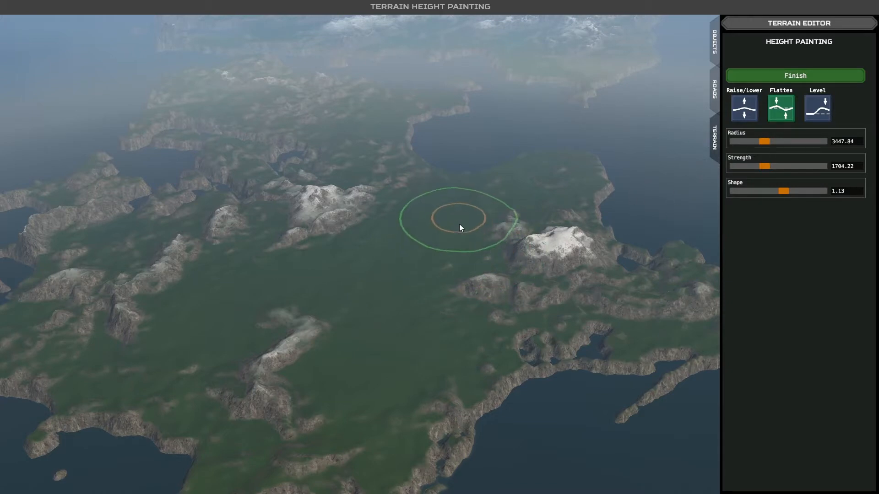
- Reduce the Flatten brush radius to 1989.55 and smooth the neck of land between the large bay and the snowy peak
{"action": "left_click_drag", "start_coordinate": [764, 142], "coordinate": [748, 141]}
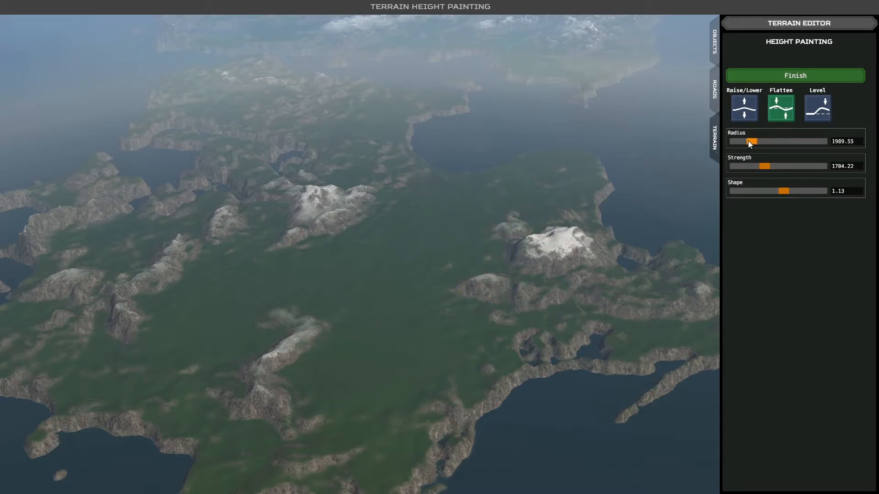
{"action": "scroll", "coordinate": [495, 296], "scroll_direction": "up", "scroll_amount": 5}
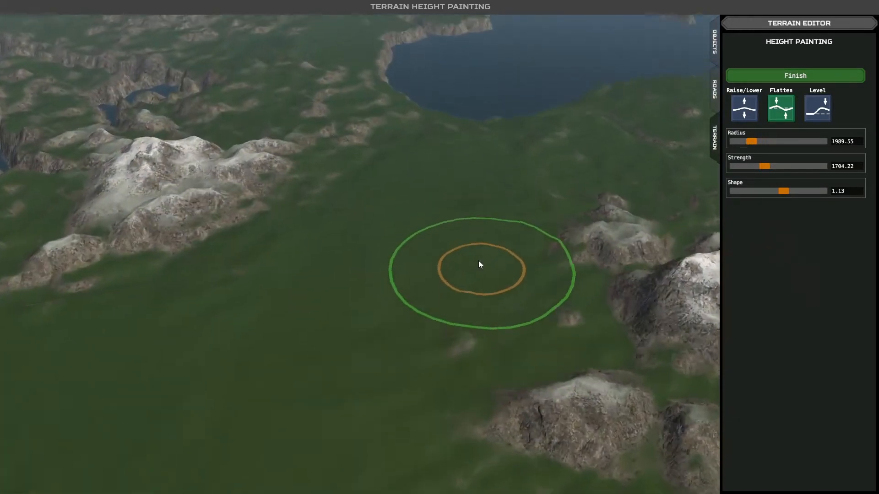
{"action": "mouse_move", "coordinate": [479, 260]}
{"action": "middle_mouse_down"}
{"action": "mouse_move", "coordinate": [515, 263]}
{"action": "mouse_move", "coordinate": [530, 275]}
{"action": "middle_mouse_up"}
{"action": "scroll", "coordinate": [496, 262], "scroll_direction": "down", "scroll_amount": 5}
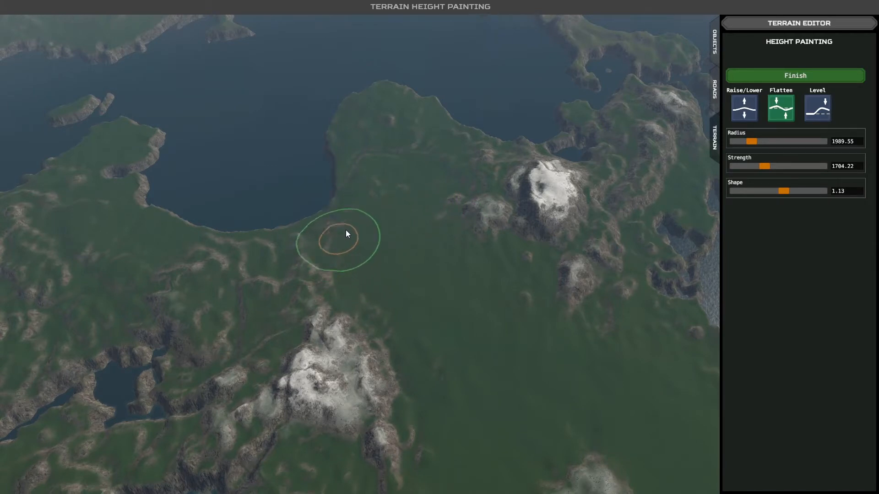
{"action": "mouse_move", "coordinate": [409, 180]}
{"action": "left_mouse_down"}
{"action": "mouse_move", "coordinate": [435, 172]}
{"action": "mouse_move", "coordinate": [447, 190]}
{"action": "mouse_move", "coordinate": [409, 199]}
{"action": "mouse_move", "coordinate": [389, 220]}
{"action": "left_mouse_up"}
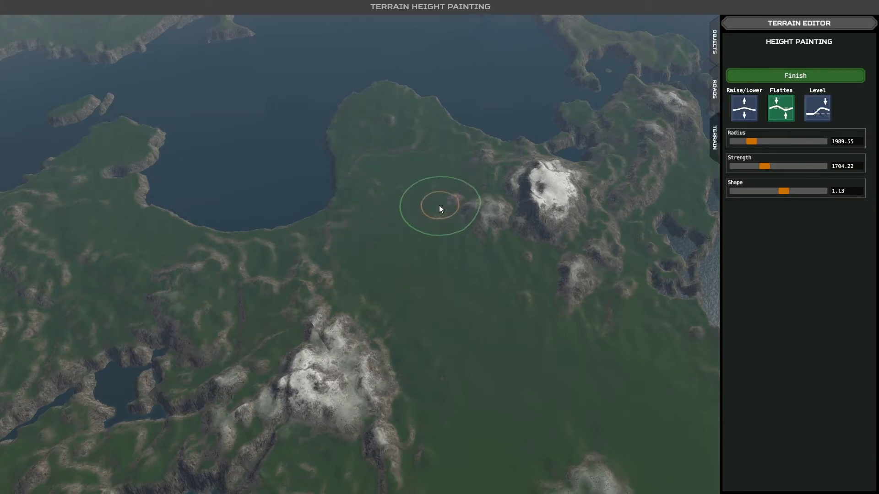
- Examine the flattened plain and the adjoining peninsula from different heights and directions
{"action": "scroll", "coordinate": [403, 250], "scroll_direction": "up", "scroll_amount": 2}
{"action": "scroll", "coordinate": [373, 238], "scroll_direction": "up", "scroll_amount": 3}
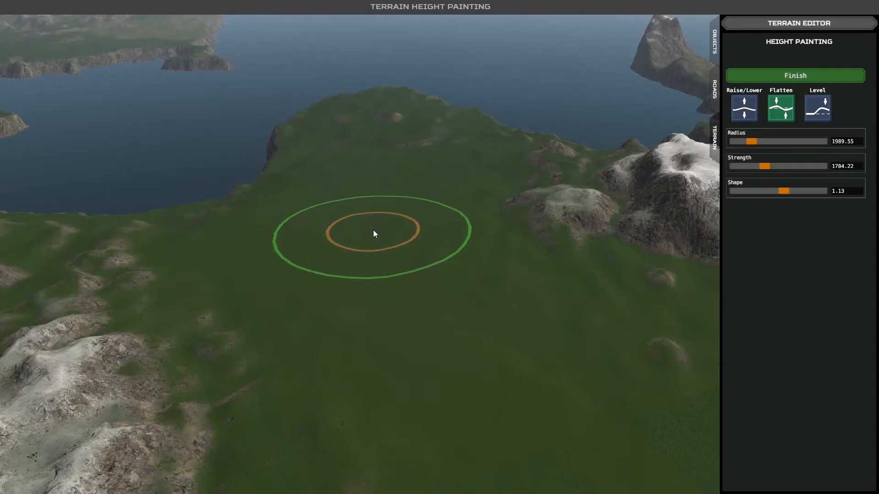
{"action": "scroll", "coordinate": [395, 229], "scroll_direction": "up", "scroll_amount": 3}
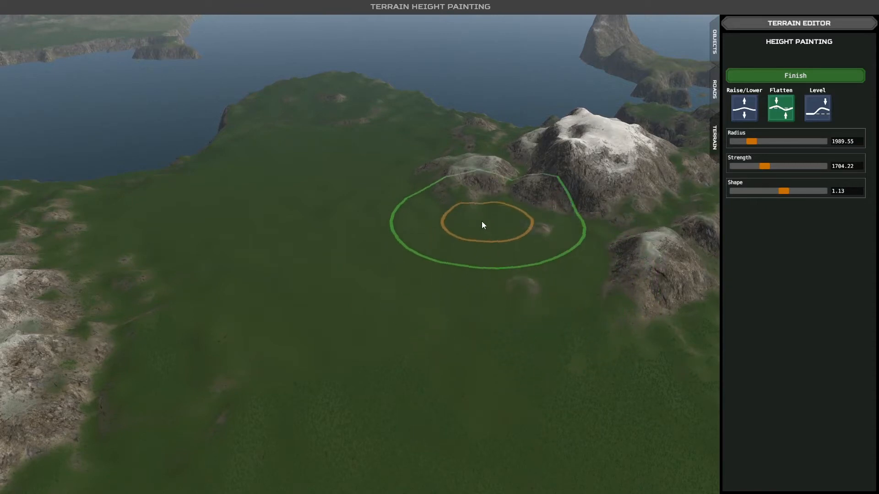
{"action": "scroll", "coordinate": [290, 302], "scroll_direction": "down", "scroll_amount": 5}
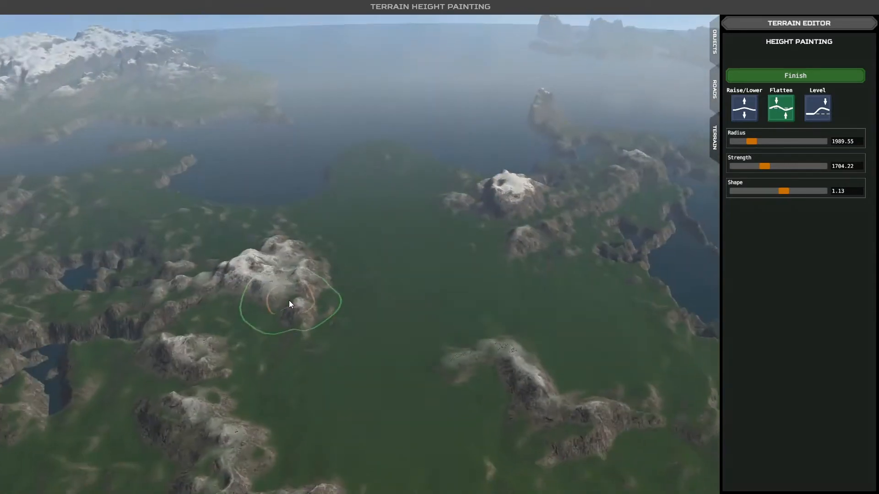
{"action": "left_click", "coordinate": [370, 321]}
{"action": "key", "text": "w"}
{"action": "key", "text": "d"}
{"action": "key", "text": "w"}
{"action": "key", "text": "a"}
{"action": "key", "text": "w"}
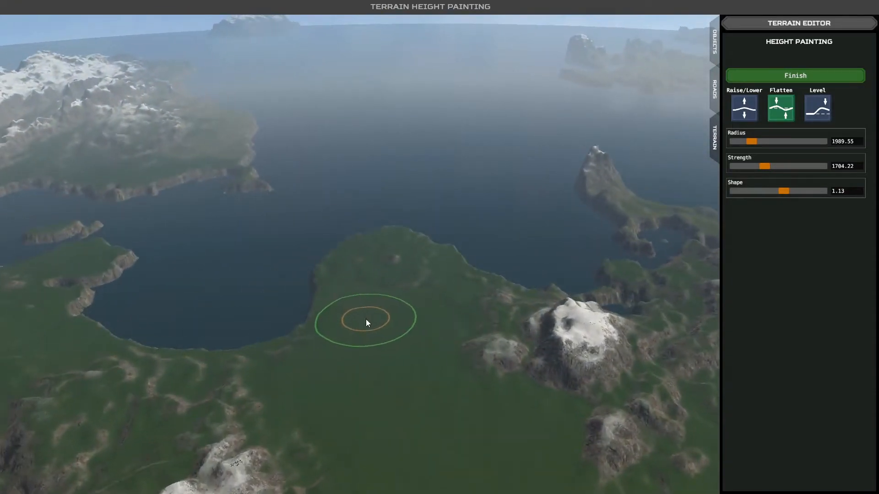
{"action": "key", "text": "w"}
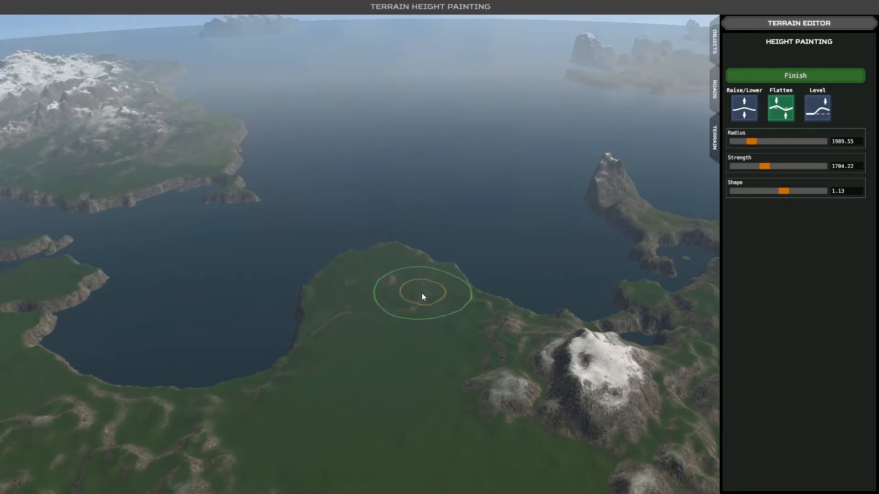
{"action": "mouse_move", "coordinate": [345, 390]}
{"action": "right_mouse_down"}
{"action": "mouse_move", "coordinate": [381, 367]}
{"action": "mouse_move", "coordinate": [257, 365]}
{"action": "right_mouse_up"}
{"action": "key", "text": "d"}
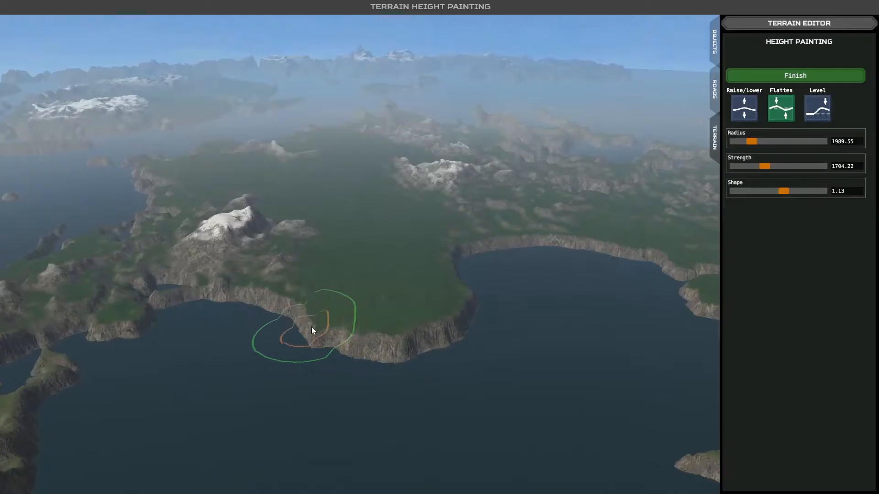
{"action": "key", "text": "w"}
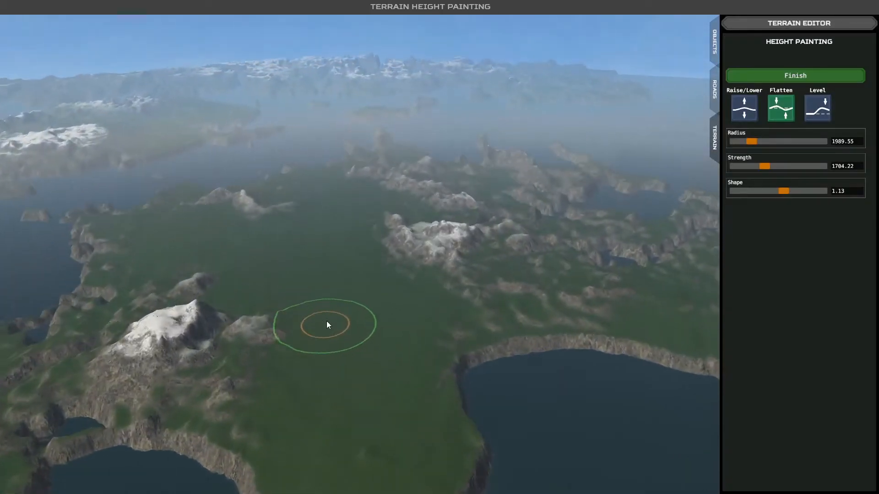
{"action": "key", "text": "w"}
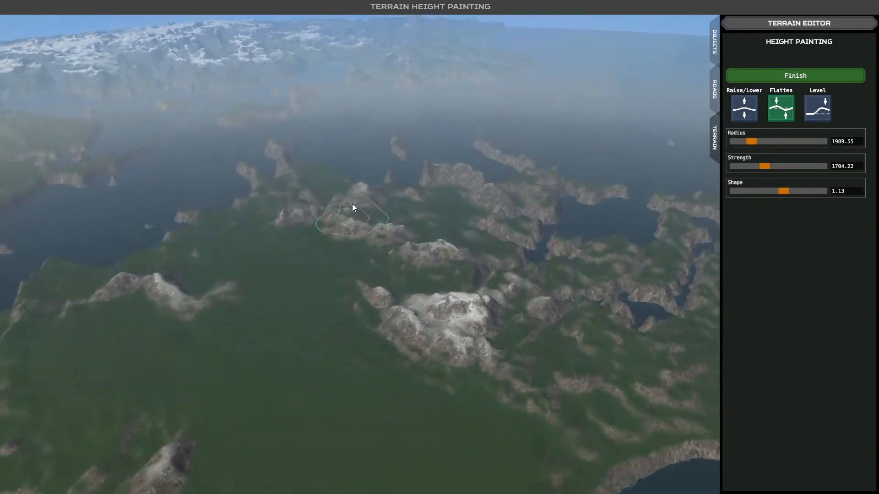
- Survey the rest of the map, including the snowy ranges, the sandy coast and the inland lakes
{"action": "key", "text": "w"}
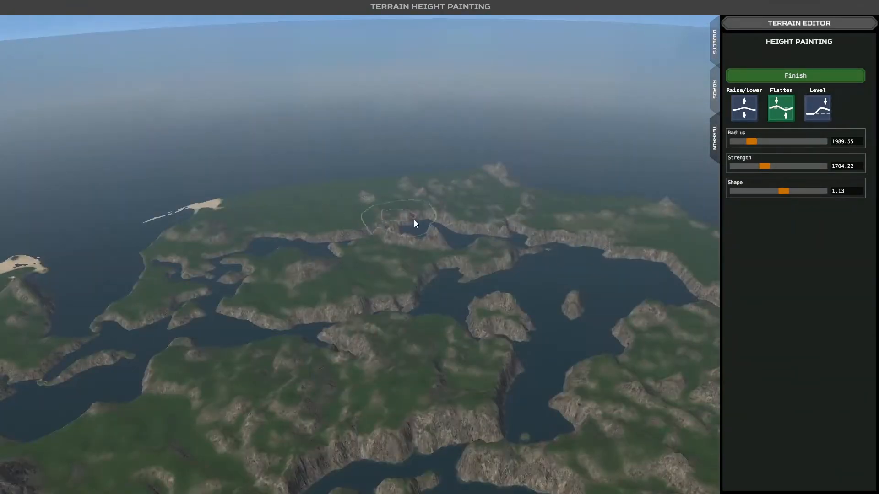
{"action": "middle_click_drag", "start_coordinate": [394, 260], "coordinate": [521, 269]}
{"action": "key", "text": "s"}
{"action": "key", "text": "s"}
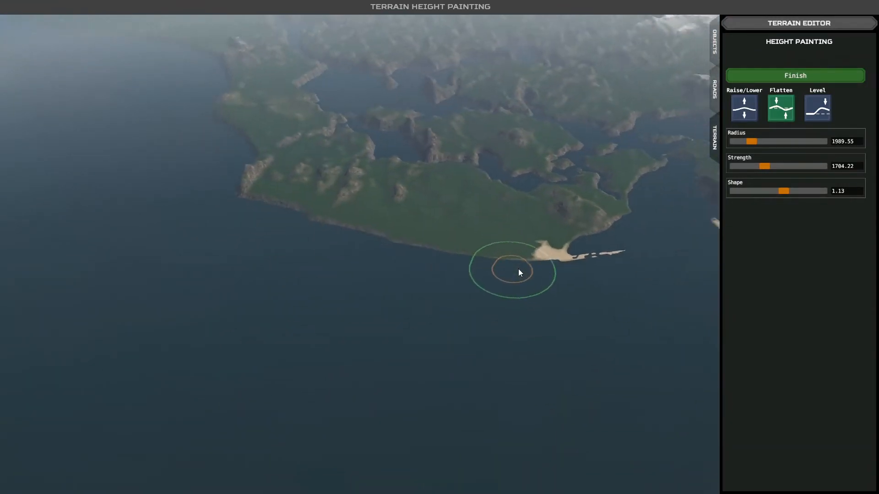
{"action": "key", "text": "d"}
{"action": "key", "text": "w"}
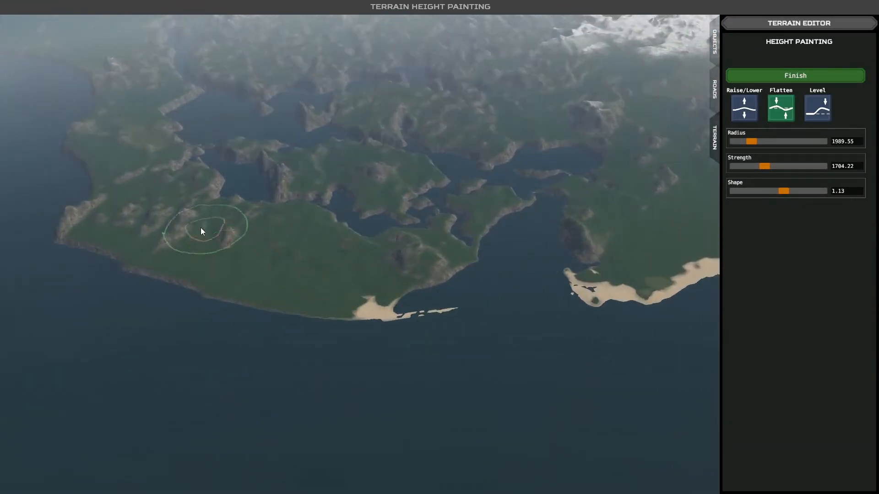
{"action": "key", "text": "w"}
{"action": "key", "text": "w"}
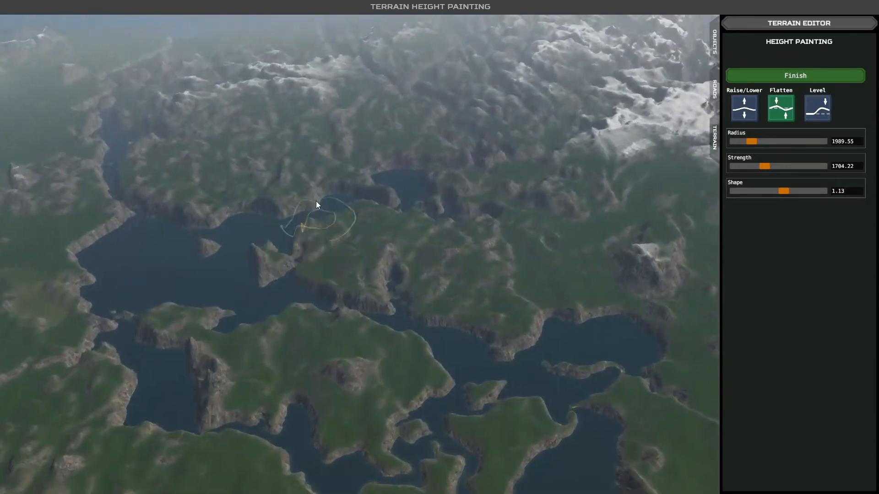
{"action": "key", "text": "w"}
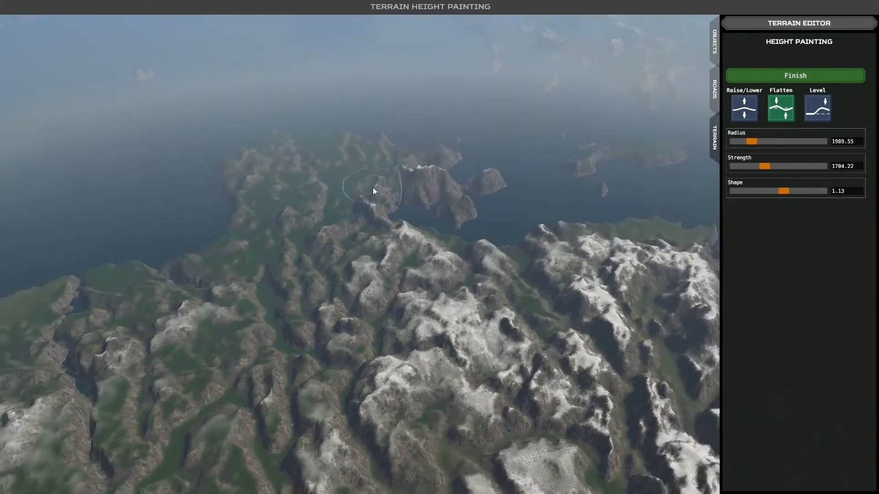
{"action": "key", "text": "w"}
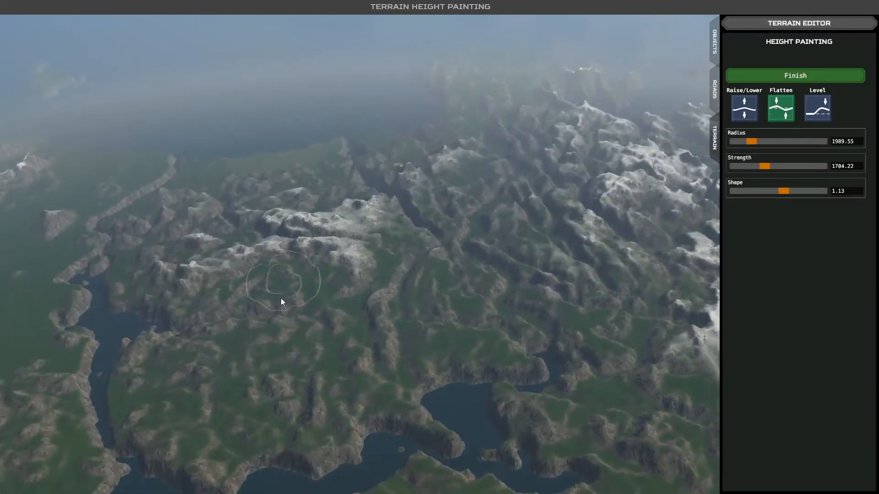
{"action": "key", "text": "w"}
- Examine the hilly landmass with the snowy ridge beside the large bay from several directions and heights
{"action": "key", "text": "w"}
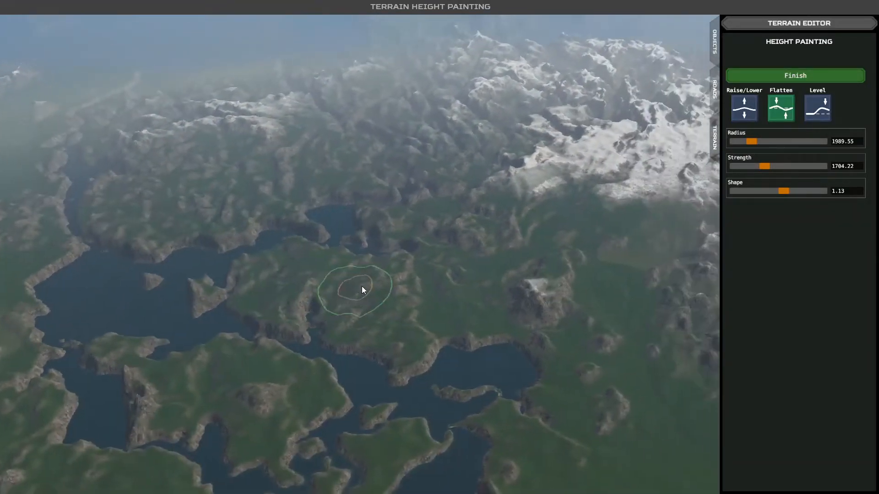
{"action": "key", "text": "w"}
{"action": "key", "text": "a"}
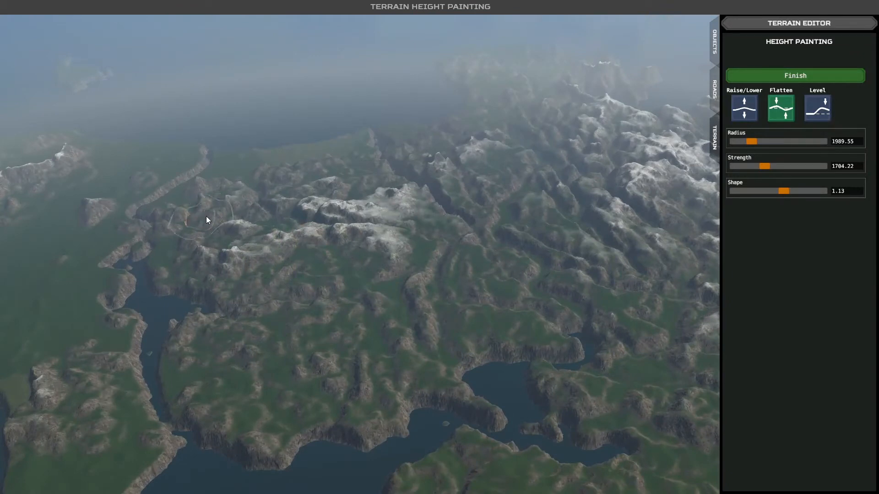
{"action": "mouse_move", "coordinate": [399, 269]}
{"action": "middle_mouse_down"}
{"action": "mouse_move", "coordinate": [452, 284]}
{"action": "mouse_move", "coordinate": [501, 274]}
{"action": "mouse_move", "coordinate": [422, 281]}
{"action": "mouse_move", "coordinate": [460, 280]}
{"action": "mouse_move", "coordinate": [368, 266]}
{"action": "mouse_move", "coordinate": [410, 271]}
{"action": "middle_mouse_up"}
{"action": "key", "text": "s"}
{"action": "key", "text": "w"}
{"action": "key", "text": "a"}
{"action": "key", "text": "w"}
{"action": "key", "text": "w"}
{"action": "mouse_move", "coordinate": [362, 244]}
{"action": "middle_mouse_down"}
{"action": "mouse_move", "coordinate": [442, 256]}
{"action": "mouse_move", "coordinate": [434, 401]}
{"action": "mouse_move", "coordinate": [366, 295]}
{"action": "mouse_move", "coordinate": [491, 256]}
{"action": "mouse_move", "coordinate": [299, 254]}
{"action": "mouse_move", "coordinate": [321, 258]}
{"action": "middle_mouse_up"}
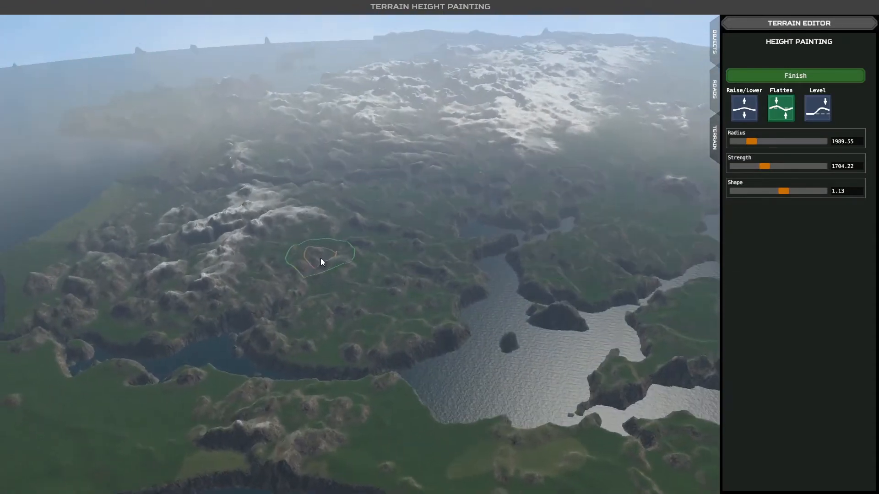
{"action": "mouse_move", "coordinate": [326, 289]}
{"action": "middle_mouse_down"}
{"action": "mouse_move", "coordinate": [284, 280]}
{"action": "mouse_move", "coordinate": [352, 281]}
{"action": "middle_mouse_up"}
{"action": "key", "text": "w"}
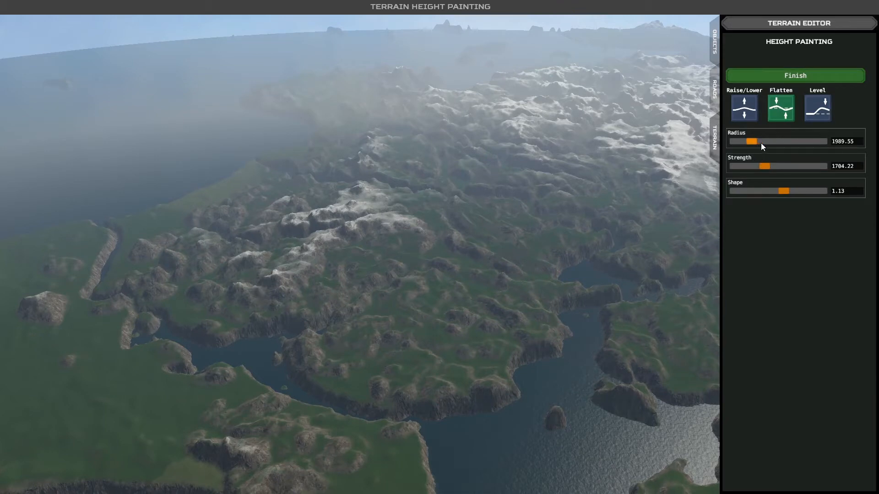
- Set the Flatten brush to radius 4801.97 and shape 0.63, and flatten the hills surrounding the snowy ridge beyond the bay
{"action": "left_click_drag", "start_coordinate": [751, 142], "coordinate": [776, 142]}
{"action": "left_click_drag", "start_coordinate": [782, 191], "coordinate": [763, 194]}
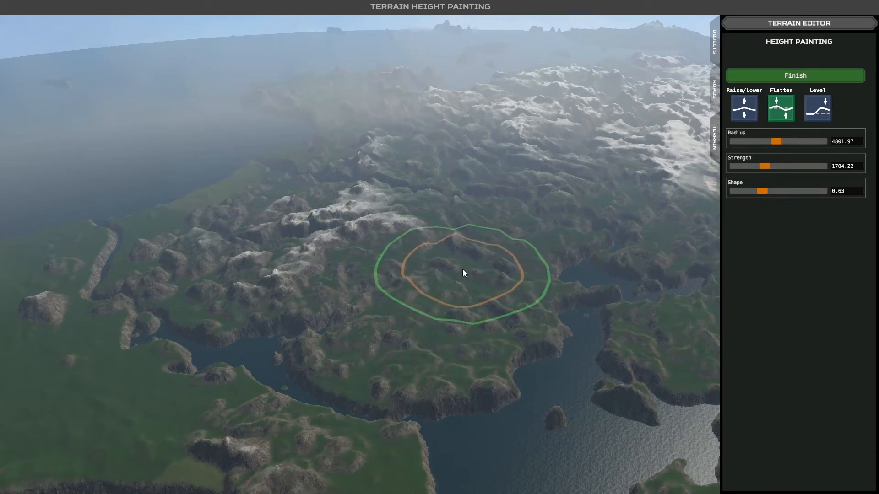
{"action": "mouse_move", "coordinate": [442, 293]}
{"action": "left_mouse_down"}
{"action": "mouse_move", "coordinate": [394, 289]}
{"action": "mouse_move", "coordinate": [398, 327]}
{"action": "mouse_move", "coordinate": [448, 318]}
{"action": "mouse_move", "coordinate": [505, 247]}
{"action": "mouse_move", "coordinate": [509, 211]}
{"action": "mouse_move", "coordinate": [490, 195]}
{"action": "mouse_move", "coordinate": [382, 185]}
{"action": "mouse_move", "coordinate": [247, 210]}
{"action": "mouse_move", "coordinate": [196, 249]}
{"action": "mouse_move", "coordinate": [259, 283]}
{"action": "mouse_move", "coordinate": [389, 270]}
{"action": "mouse_move", "coordinate": [321, 195]}
{"action": "mouse_move", "coordinate": [351, 189]}
{"action": "left_mouse_up"}
{"action": "mouse_move", "coordinate": [353, 148]}
{"action": "right_mouse_down"}
{"action": "mouse_move", "coordinate": [300, 227]}
{"action": "mouse_move", "coordinate": [285, 215]}
{"action": "right_mouse_up"}
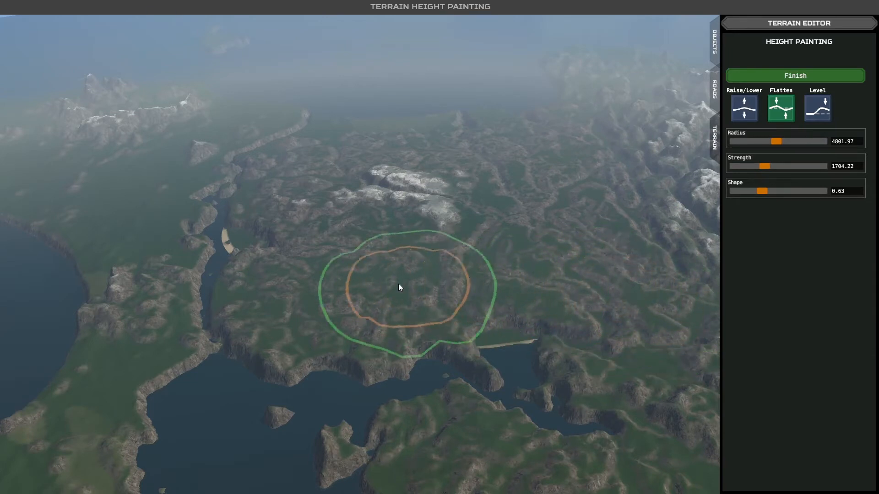
{"action": "left_click_drag", "start_coordinate": [380, 343], "coordinate": [391, 347]}
{"action": "mouse_move", "coordinate": [395, 323]}
{"action": "middle_mouse_down"}
{"action": "mouse_move", "coordinate": [457, 286]}
{"action": "mouse_move", "coordinate": [519, 284]}
{"action": "middle_mouse_up"}
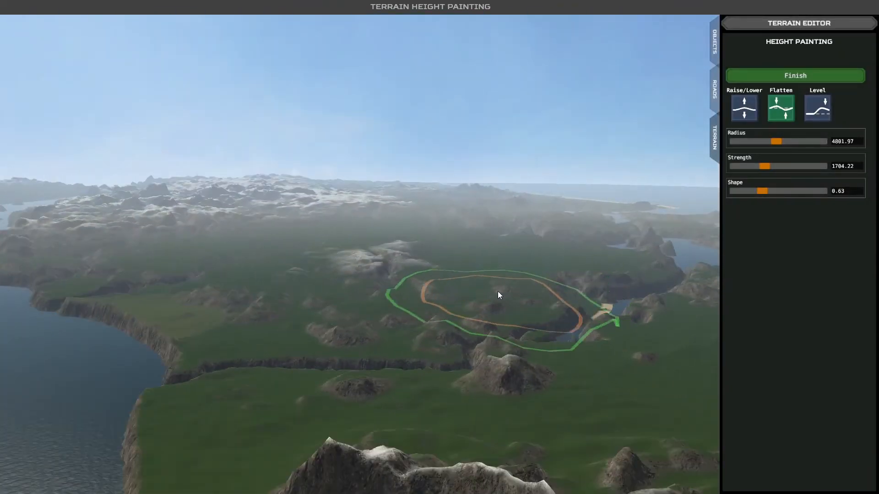
{"action": "scroll", "coordinate": [485, 295], "scroll_direction": "up", "scroll_amount": 5}
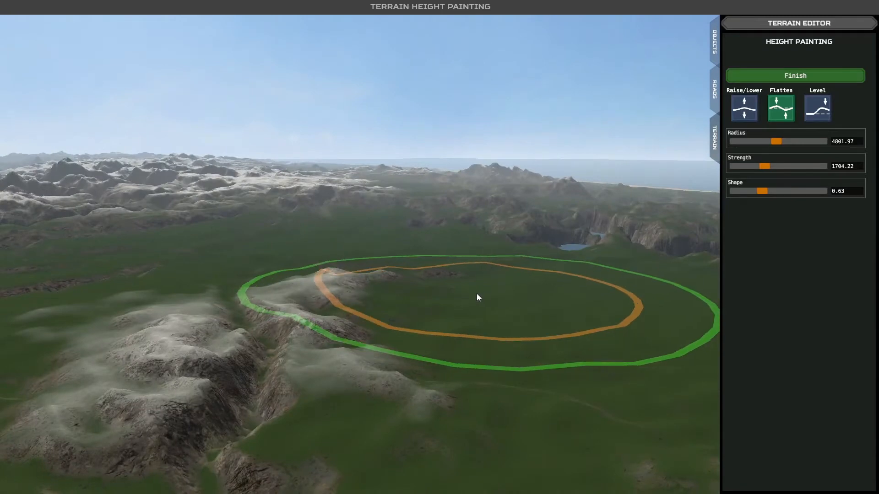
{"action": "scroll", "coordinate": [476, 294], "scroll_direction": "down", "scroll_amount": 5}
{"action": "mouse_move", "coordinate": [476, 294]}
{"action": "middle_mouse_down"}
{"action": "mouse_move", "coordinate": [453, 307]}
{"action": "mouse_move", "coordinate": [476, 310]}
{"action": "mouse_move", "coordinate": [452, 355]}
{"action": "mouse_move", "coordinate": [361, 334]}
{"action": "middle_mouse_up"}
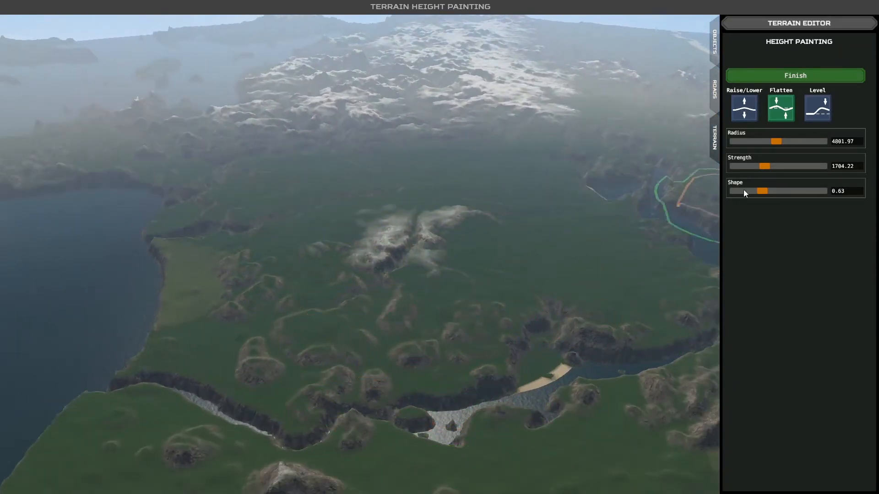
- Reduce the Flatten brush radius to 2738.05 and smooth the remaining bumps between the snowy ridge, the channel and the bay shore
{"action": "left_click_drag", "start_coordinate": [766, 142], "coordinate": [756, 142]}
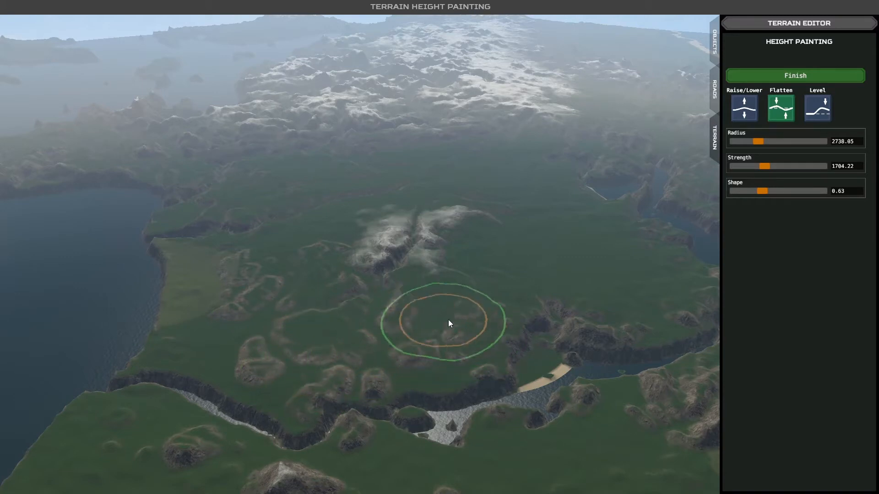
{"action": "left_click_drag", "start_coordinate": [561, 298], "coordinate": [593, 311]}
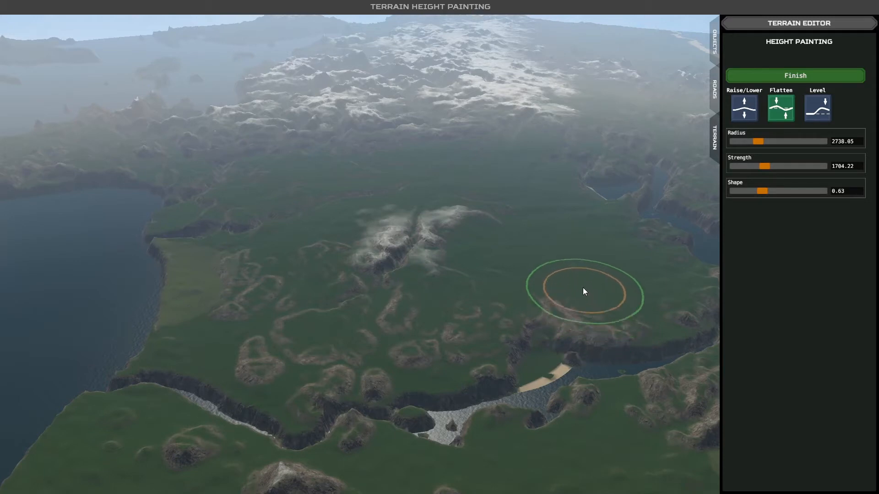
{"action": "key", "text": "d"}
{"action": "key", "text": "w"}
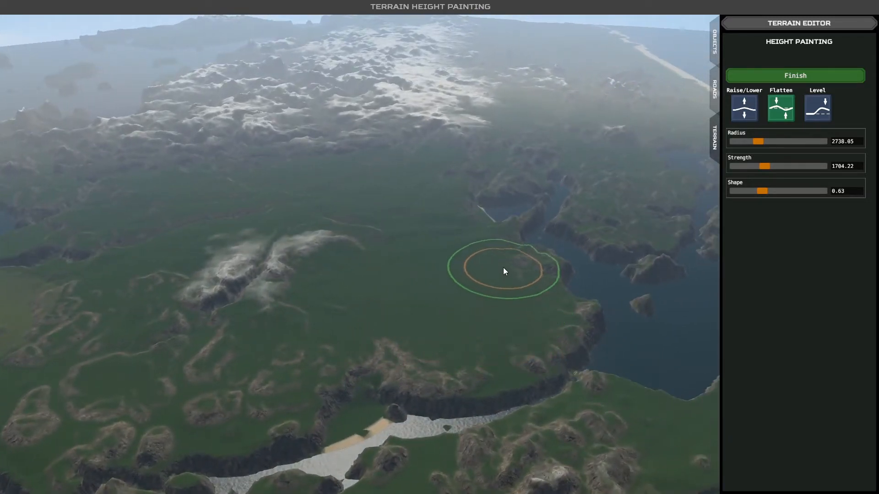
{"action": "mouse_move", "coordinate": [426, 247]}
{"action": "middle_mouse_down"}
{"action": "mouse_move", "coordinate": [426, 256]}
{"action": "mouse_move", "coordinate": [360, 259]}
{"action": "middle_mouse_up"}
{"action": "scroll", "coordinate": [361, 257], "scroll_direction": "up", "scroll_amount": 3}
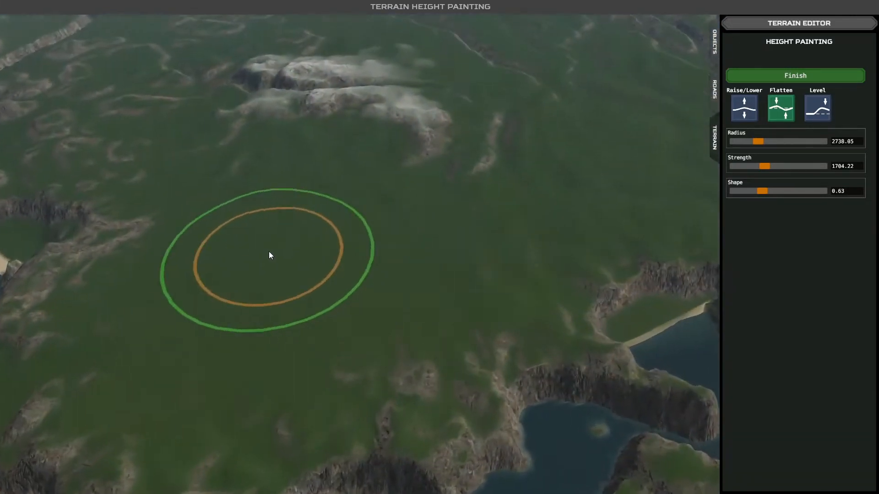
{"action": "left_click", "coordinate": [269, 253]}
{"action": "scroll", "coordinate": [227, 250], "scroll_direction": "down", "scroll_amount": 2}
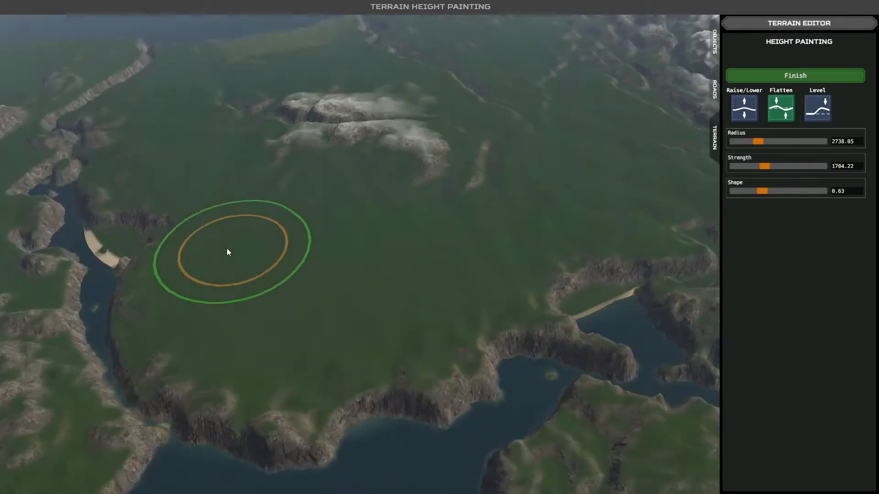
{"action": "scroll", "coordinate": [227, 248], "scroll_direction": "down", "scroll_amount": 1}
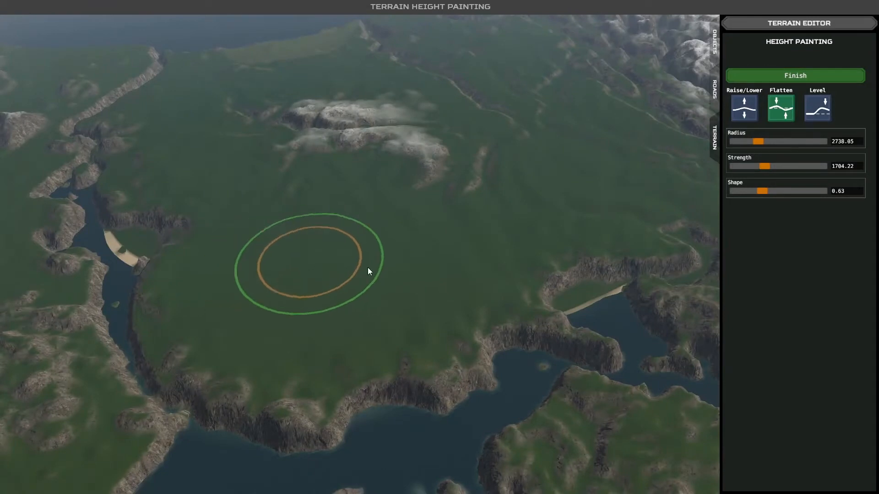
- Flatten the bumpy peninsula across the water from the new plain, up to the isolated white mountain
{"action": "mouse_move", "coordinate": [417, 239]}
{"action": "middle_mouse_down"}
{"action": "mouse_move", "coordinate": [371, 221]}
{"action": "mouse_move", "coordinate": [347, 226]}
{"action": "middle_mouse_up"}
{"action": "middle_click_drag", "start_coordinate": [412, 234], "coordinate": [498, 248]}
{"action": "key", "text": "a"}
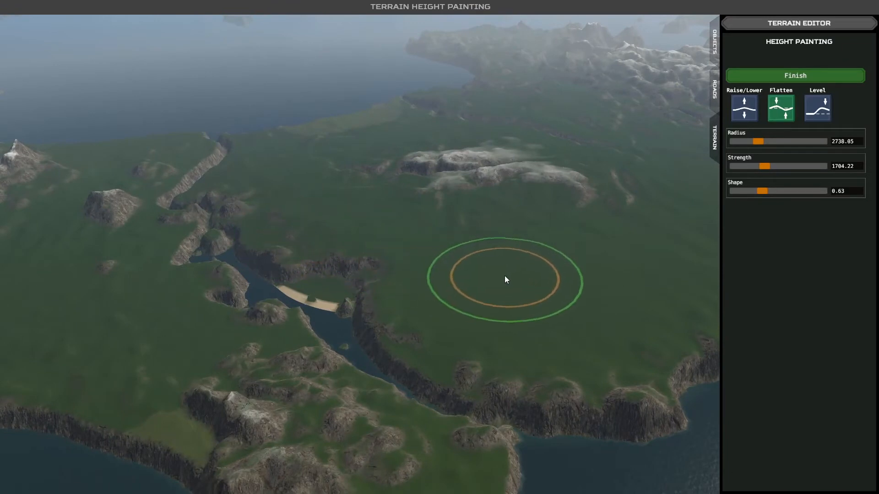
{"action": "key", "text": "d"}
{"action": "scroll", "coordinate": [476, 281], "scroll_direction": "down", "scroll_amount": 2}
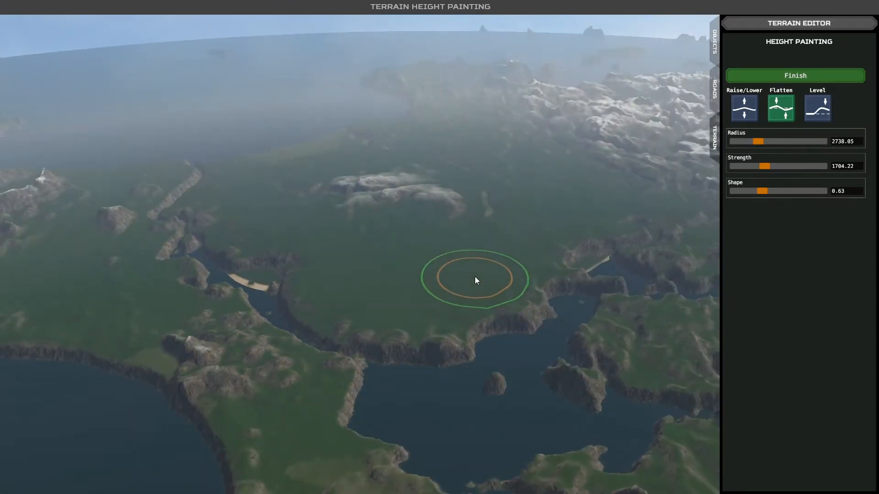
{"action": "key", "text": "d"}
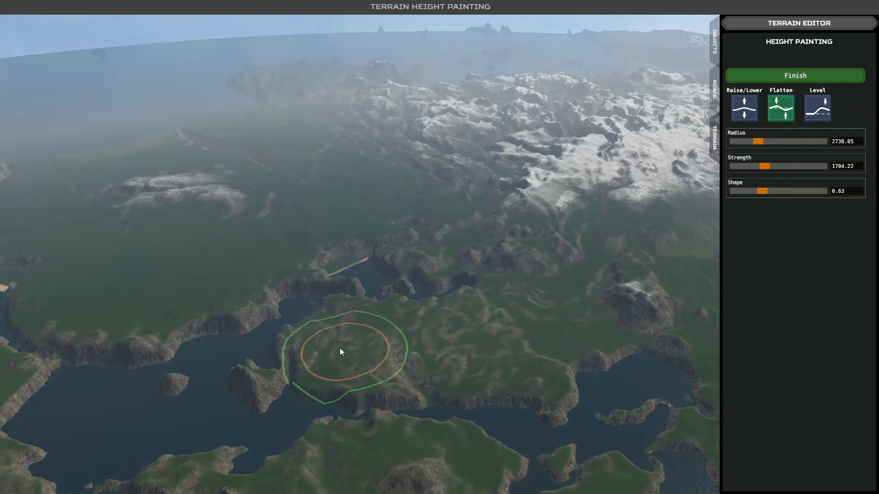
{"action": "right_click_drag", "start_coordinate": [479, 355], "coordinate": [429, 365]}
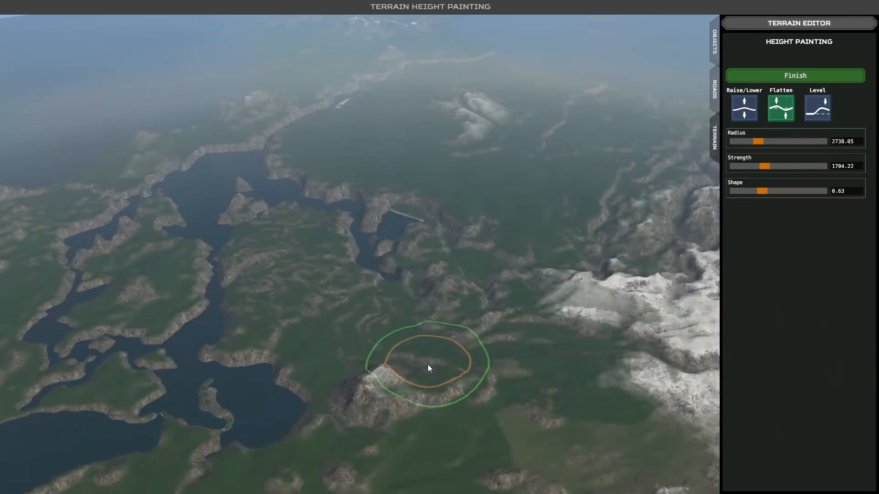
- Flatten the hills on the outer coastal land behind the sandy spit
{"action": "key", "text": "s"}
{"action": "key", "text": "a"}
{"action": "key", "text": "a"}
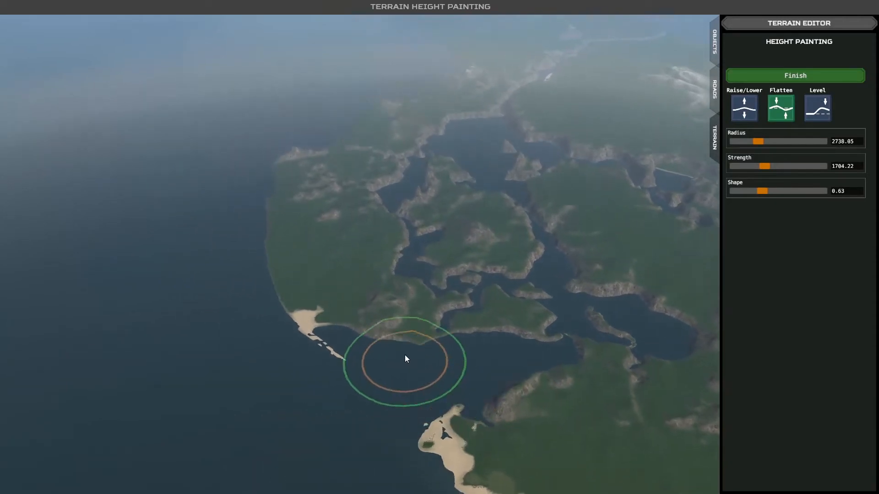
{"action": "key", "text": "w"}
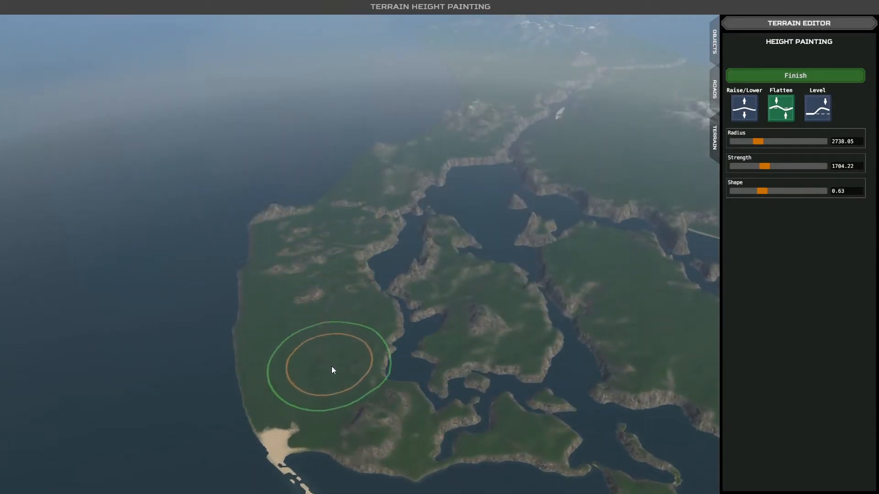
{"action": "mouse_move", "coordinate": [331, 366]}
{"action": "left_mouse_down"}
{"action": "mouse_move", "coordinate": [348, 401]}
{"action": "mouse_move", "coordinate": [397, 417]}
{"action": "mouse_move", "coordinate": [347, 378]}
{"action": "left_mouse_up"}
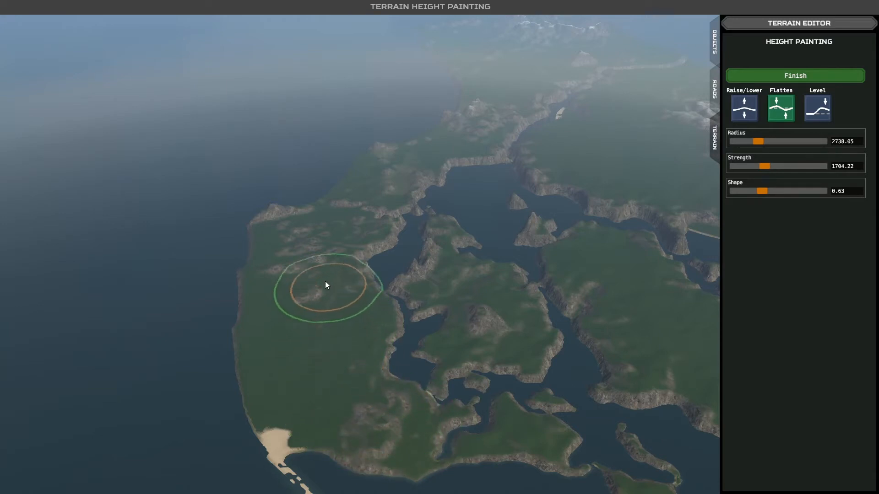
{"action": "right_click_drag", "start_coordinate": [350, 237], "coordinate": [409, 248]}
{"action": "left_click_drag", "start_coordinate": [364, 255], "coordinate": [363, 256]}
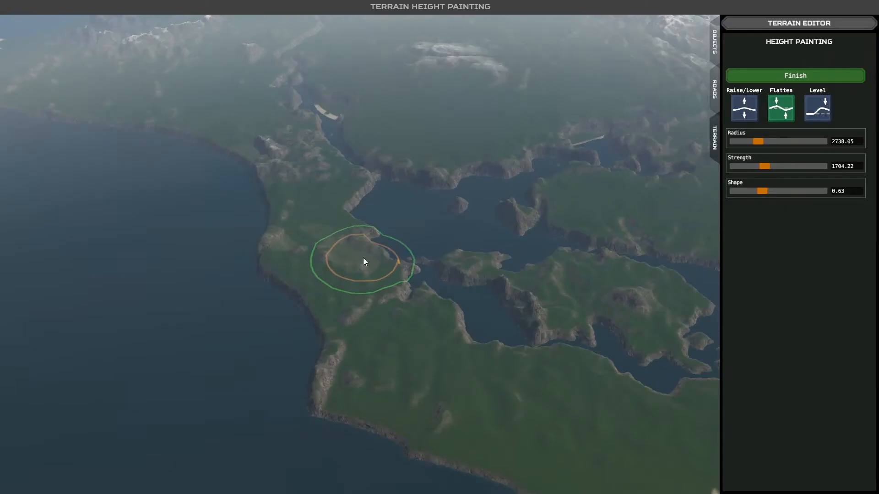
{"action": "right_click_drag", "start_coordinate": [363, 257], "coordinate": [352, 297]}
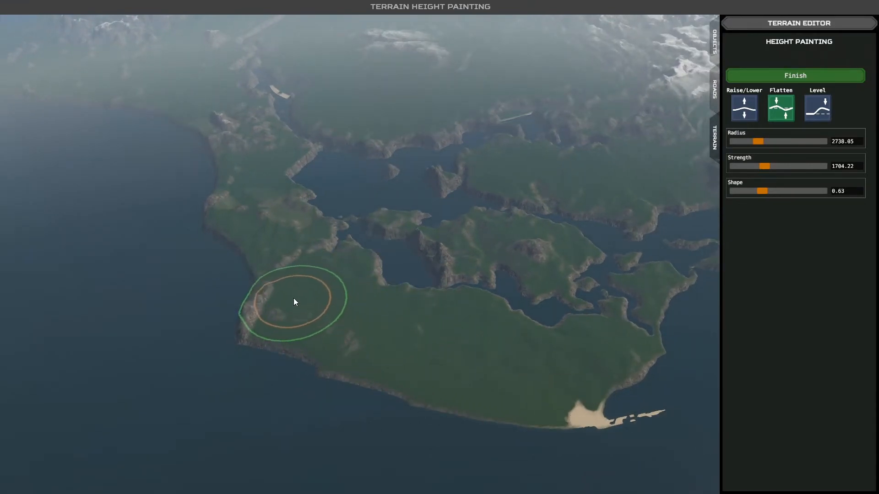
- Smooth the rugged neck of land between the open sea and the large bay, beside the narrow channel
{"action": "mouse_move", "coordinate": [254, 190]}
{"action": "left_mouse_down"}
{"action": "mouse_move", "coordinate": [236, 120]}
{"action": "mouse_move", "coordinate": [273, 150]}
{"action": "left_mouse_up"}
{"action": "key", "text": "w"}
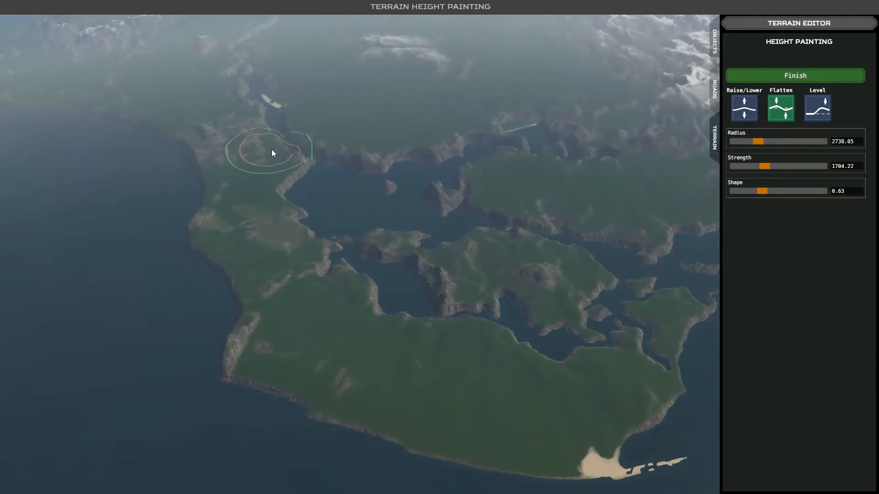
{"action": "key", "text": "w"}
{"action": "key", "text": "a"}
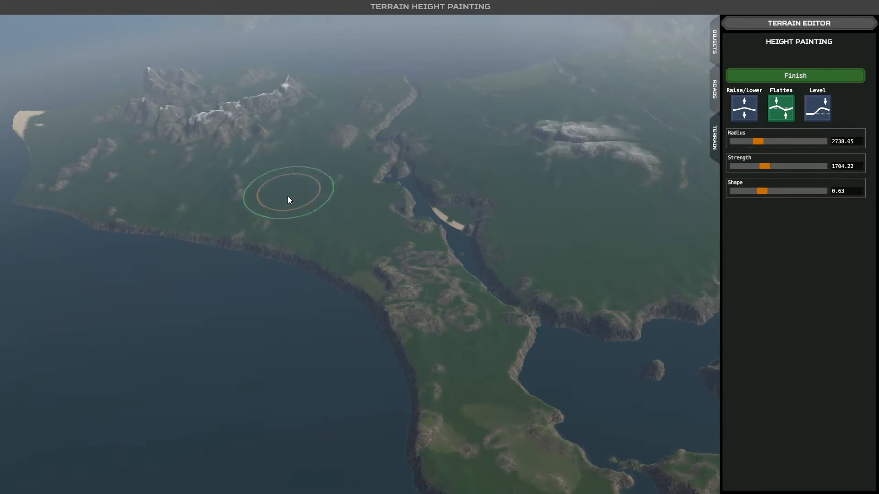
{"action": "key", "text": "w"}
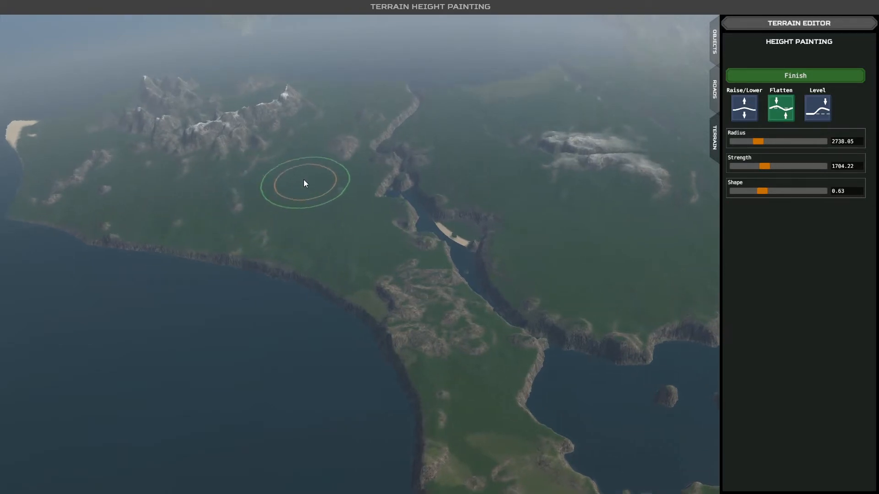
- Flatten the low hills on the coastal plain in front of the jagged mountains near the sandy point
{"action": "key", "text": "w"}
{"action": "key", "text": "a"}
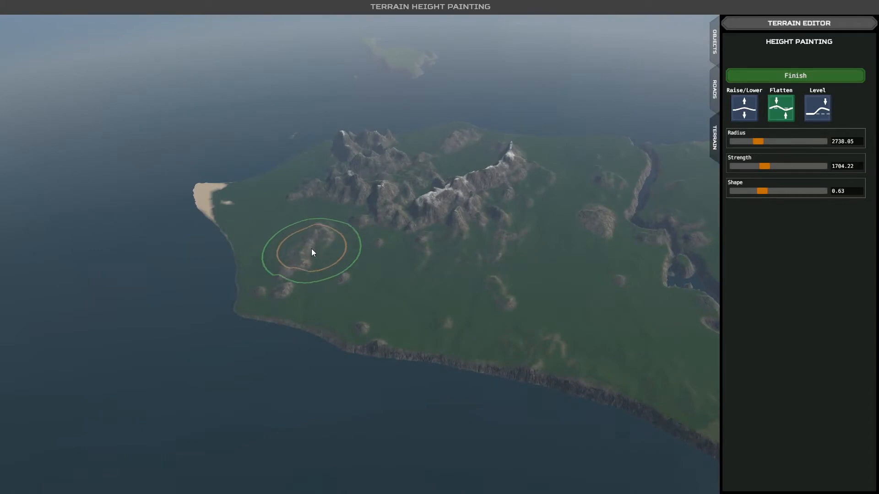
{"action": "key", "text": "s"}
{"action": "mouse_move", "coordinate": [453, 214]}
{"action": "right_mouse_down"}
{"action": "mouse_move", "coordinate": [493, 202]}
{"action": "mouse_move", "coordinate": [536, 203]}
{"action": "mouse_move", "coordinate": [526, 212]}
{"action": "mouse_move", "coordinate": [440, 198]}
{"action": "mouse_move", "coordinate": [496, 198]}
{"action": "mouse_move", "coordinate": [501, 210]}
{"action": "mouse_move", "coordinate": [479, 218]}
{"action": "mouse_move", "coordinate": [450, 207]}
{"action": "right_mouse_up"}
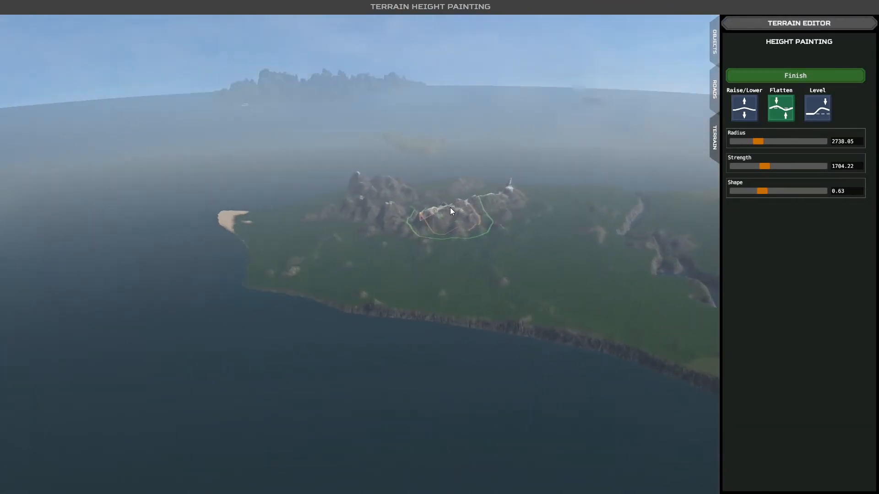
- Enlarge the Flatten brush radius to 3935.93 and flatten the rocky outcrop on the plain between the long sandy coast and snowy mountains
{"action": "key", "text": "d"}
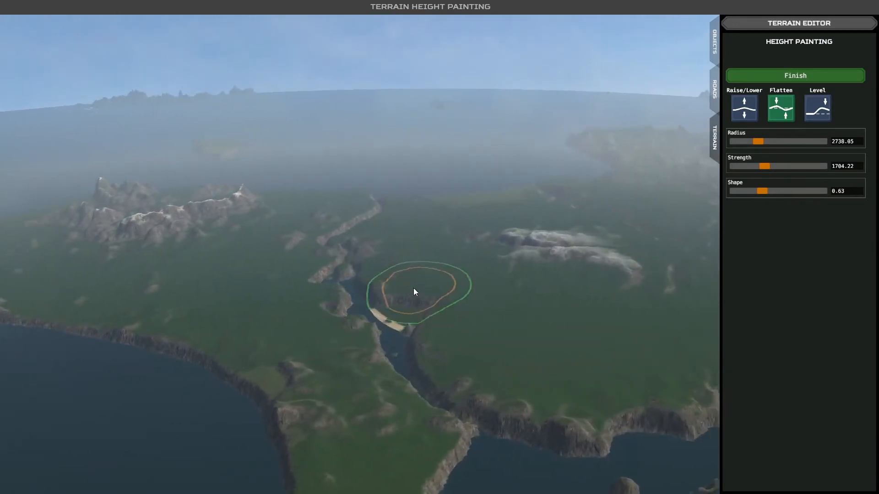
{"action": "key", "text": "d"}
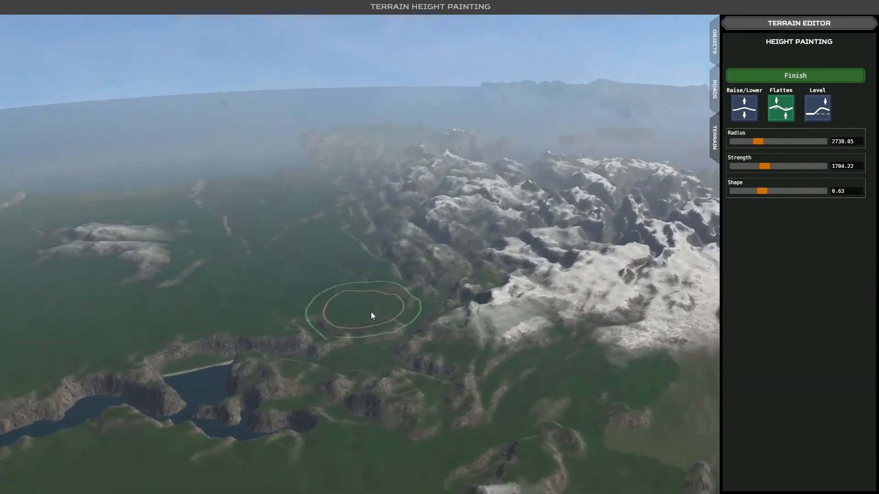
{"action": "key", "text": "s"}
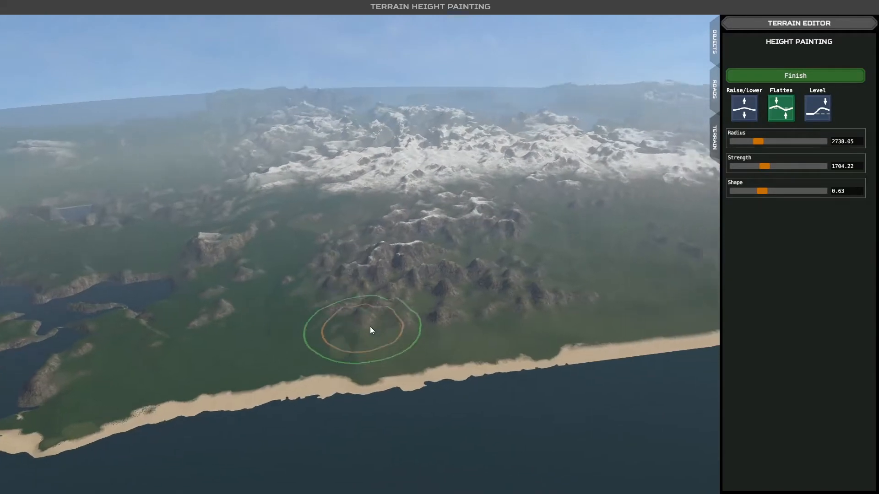
{"action": "key", "text": "d"}
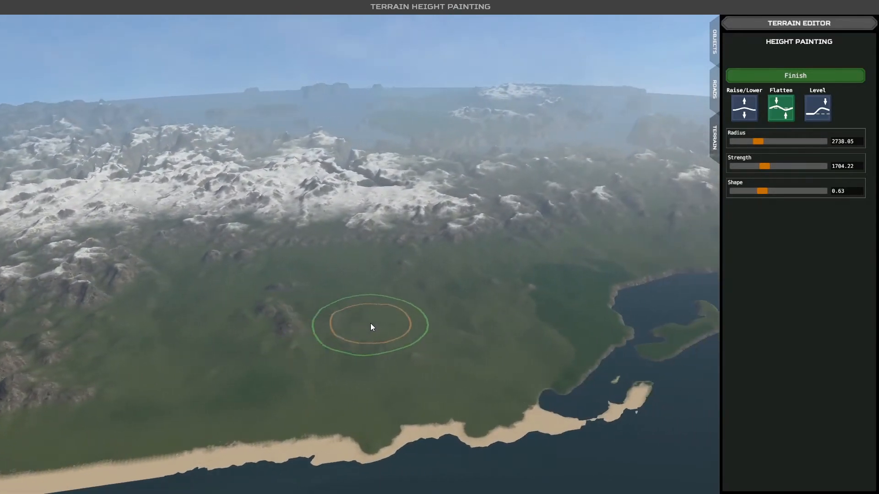
{"action": "key", "text": "w"}
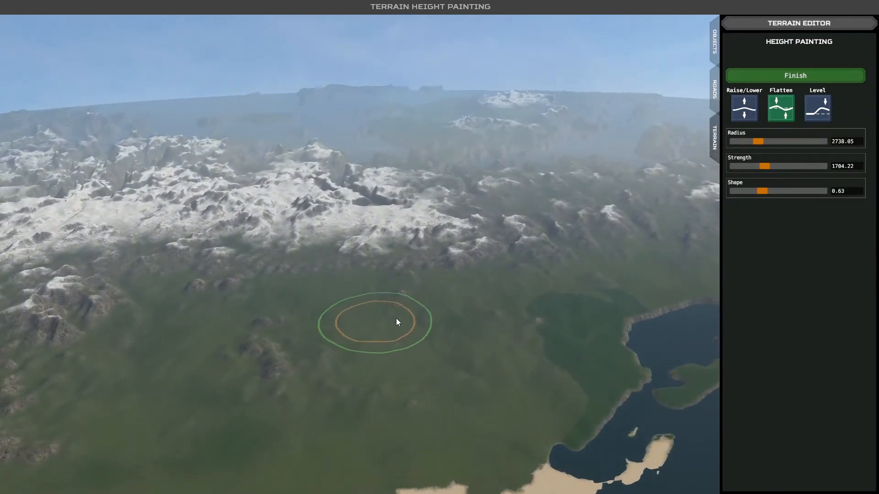
{"action": "key", "text": "s"}
{"action": "left_click_drag", "start_coordinate": [757, 141], "coordinate": [769, 141]}
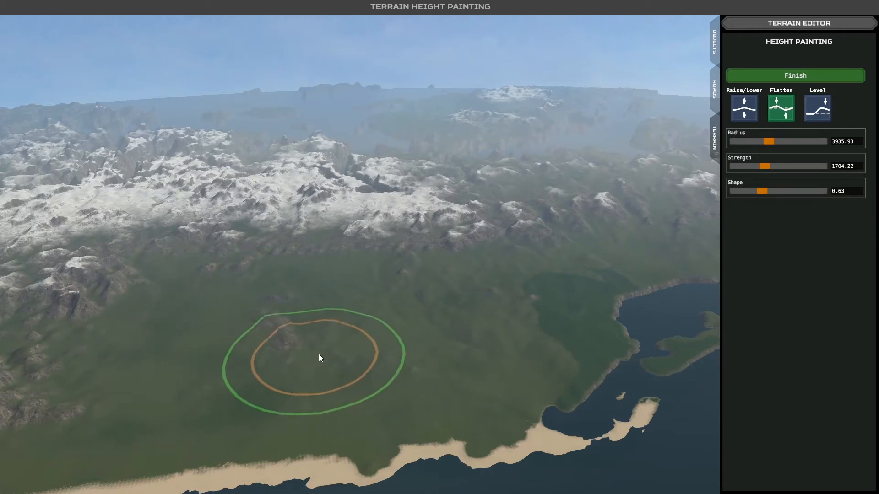
{"action": "mouse_move", "coordinate": [474, 287]}
{"action": "left_mouse_down"}
{"action": "mouse_move", "coordinate": [545, 269]}
{"action": "mouse_move", "coordinate": [508, 328]}
{"action": "mouse_move", "coordinate": [425, 358]}
{"action": "mouse_move", "coordinate": [367, 291]}
{"action": "mouse_move", "coordinate": [415, 289]}
{"action": "mouse_move", "coordinate": [286, 334]}
{"action": "mouse_move", "coordinate": [369, 346]}
{"action": "mouse_move", "coordinate": [388, 324]}
{"action": "left_mouse_up"}
{"action": "right_click_drag", "start_coordinate": [387, 324], "coordinate": [342, 336]}
- Survey the terrain inland of the small islands, from the coastal plains to the distant snowy mountains
{"action": "key", "text": "d"}
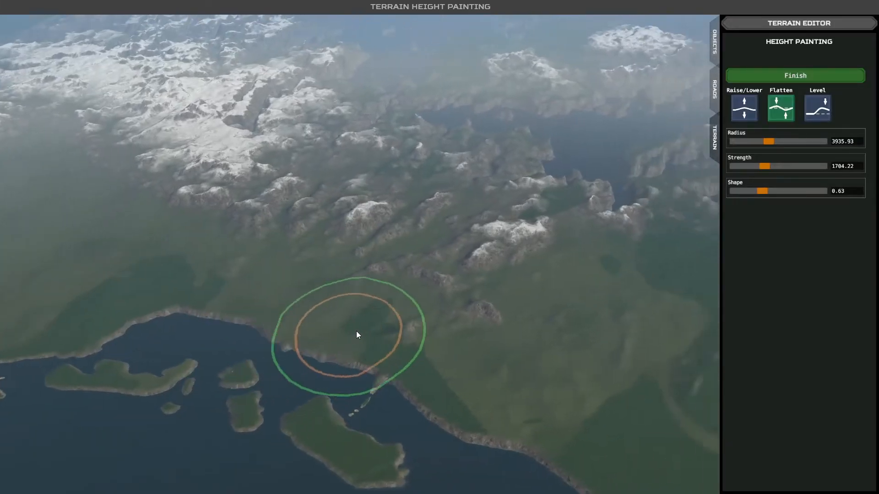
{"action": "key", "text": "s"}
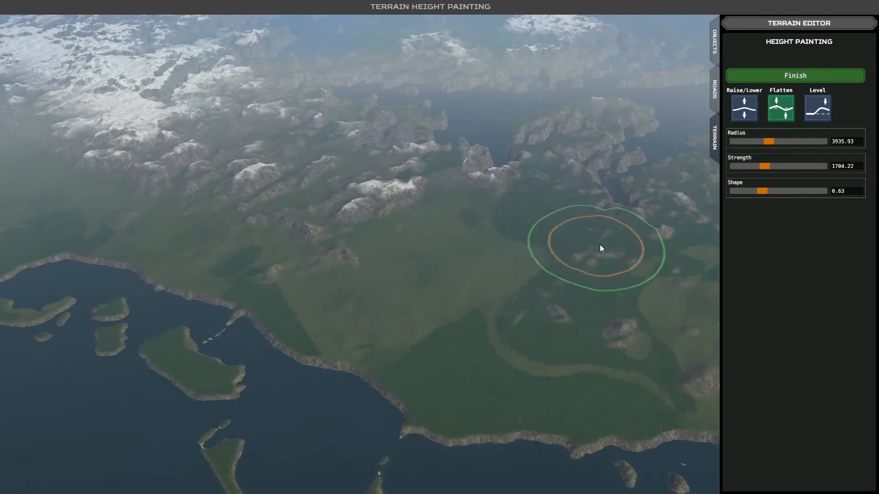
{"action": "key", "text": "d"}
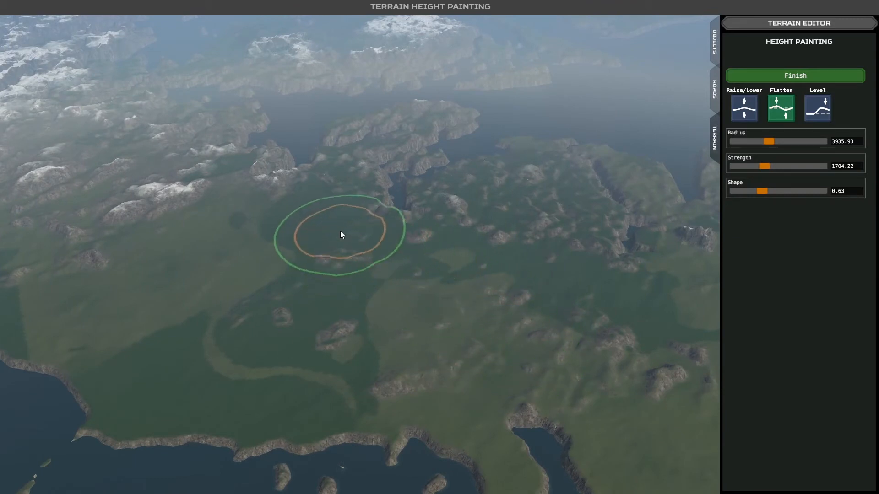
{"action": "key", "text": "d"}
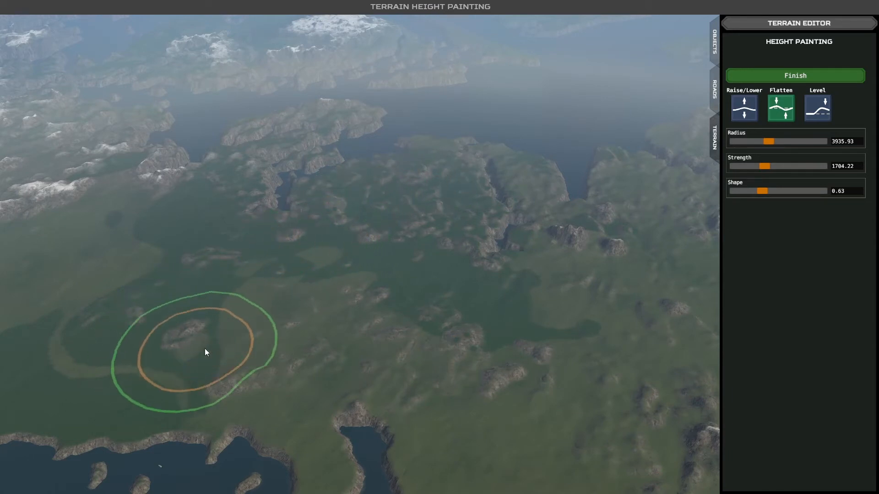
{"action": "key", "text": "d"}
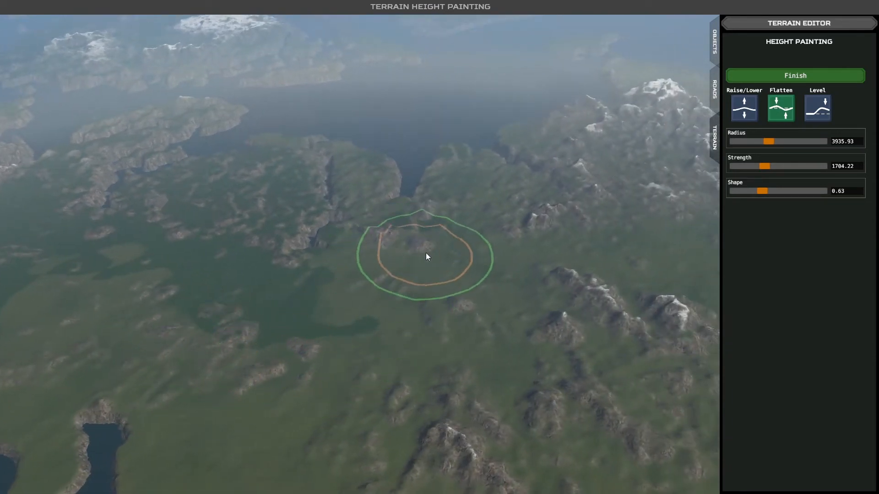
- Flatten the low rocky hills on the plain between the islanded bay and the narrow northern sea inlet
{"action": "key", "text": "s"}
{"action": "key", "text": "d"}
{"action": "mouse_move", "coordinate": [406, 324]}
{"action": "left_mouse_down"}
{"action": "mouse_move", "coordinate": [354, 321]}
{"action": "mouse_move", "coordinate": [415, 377]}
{"action": "left_mouse_up"}
{"action": "key", "text": "s"}
{"action": "key", "text": "w"}
{"action": "key", "text": "a"}
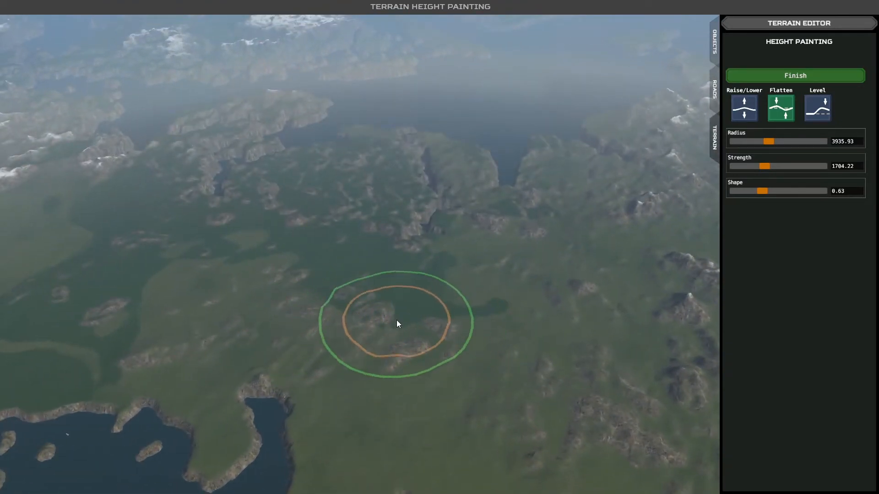
{"action": "key", "text": "w"}
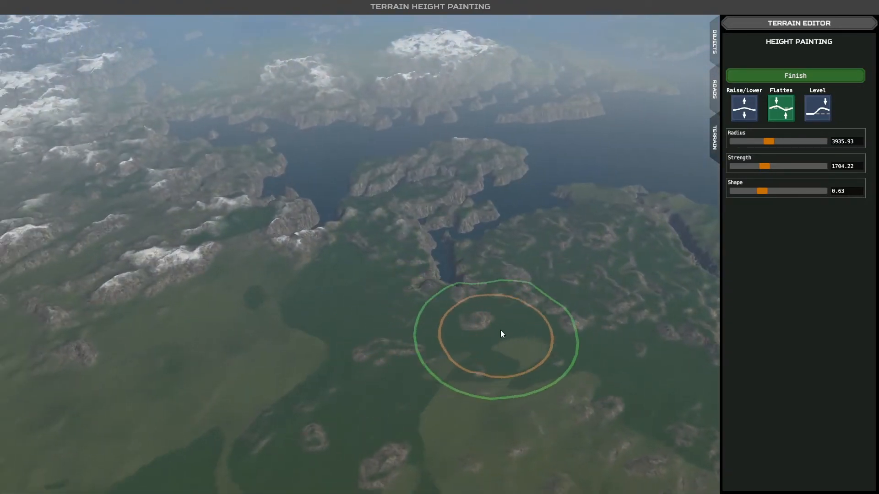
- Fill the narrow channel cutting into the rugged peninsula and flatten the rocky outcrops on the adjoining plain
{"action": "key", "text": "d"}
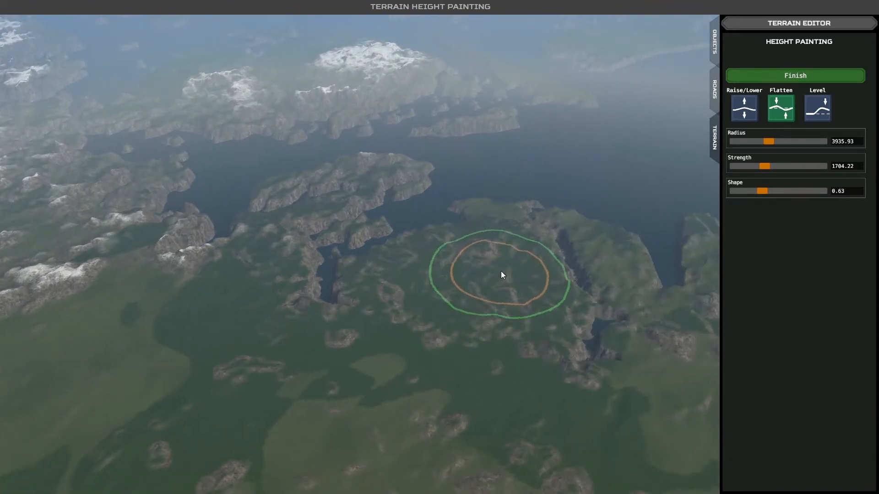
{"action": "mouse_move", "coordinate": [581, 340]}
{"action": "left_mouse_down"}
{"action": "mouse_move", "coordinate": [581, 303]}
{"action": "mouse_move", "coordinate": [595, 332]}
{"action": "mouse_move", "coordinate": [628, 350]}
{"action": "mouse_move", "coordinate": [579, 347]}
{"action": "left_mouse_up"}
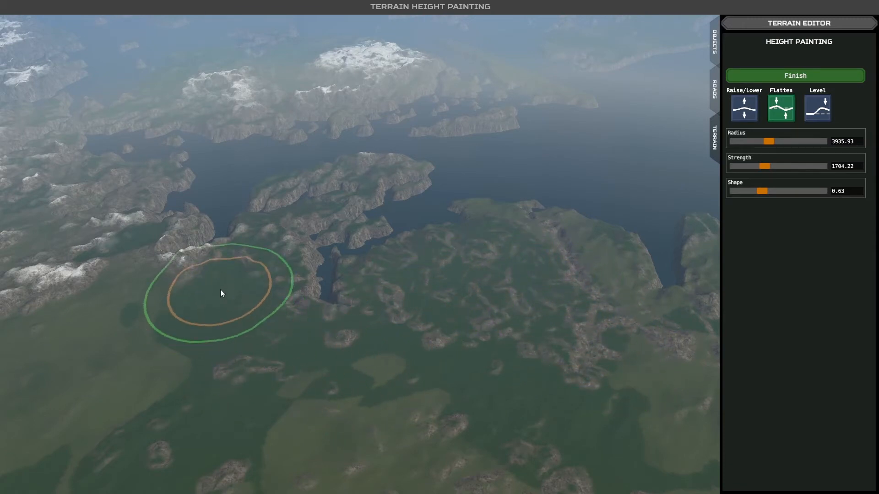
{"action": "middle_click_drag", "start_coordinate": [376, 357], "coordinate": [307, 344]}
- Flatten the rugged cliff-edged peninsula and the remaining rocky patches inland into a continuous open plain
{"action": "key", "text": "d"}
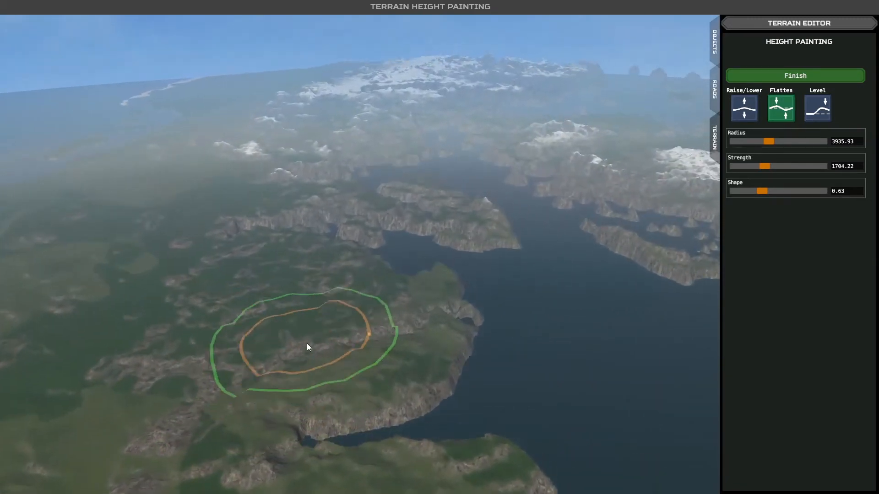
{"action": "key", "text": "d"}
{"action": "key", "text": "w"}
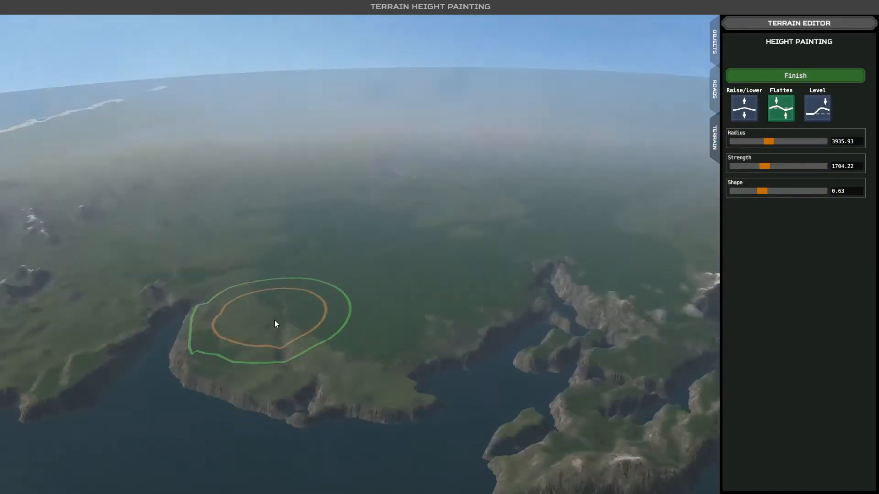
{"action": "middle_click_drag", "start_coordinate": [275, 324], "coordinate": [187, 332]}
{"action": "key", "text": "d"}
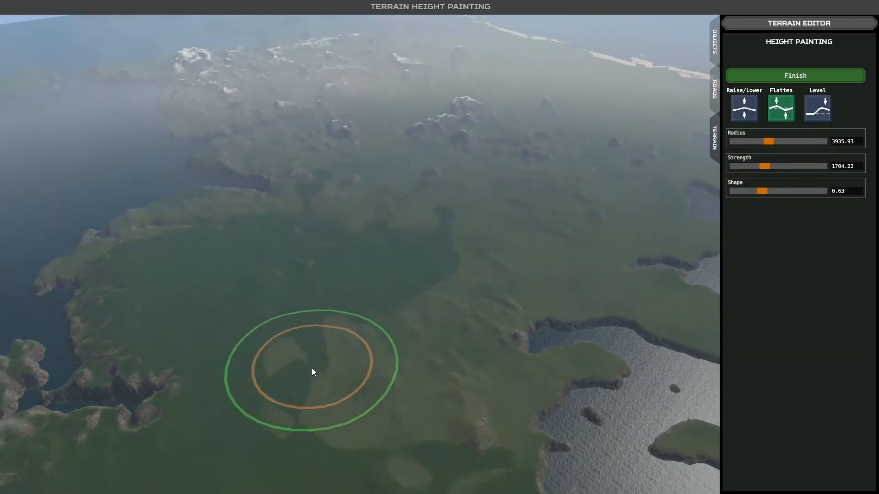
{"action": "key", "text": "w"}
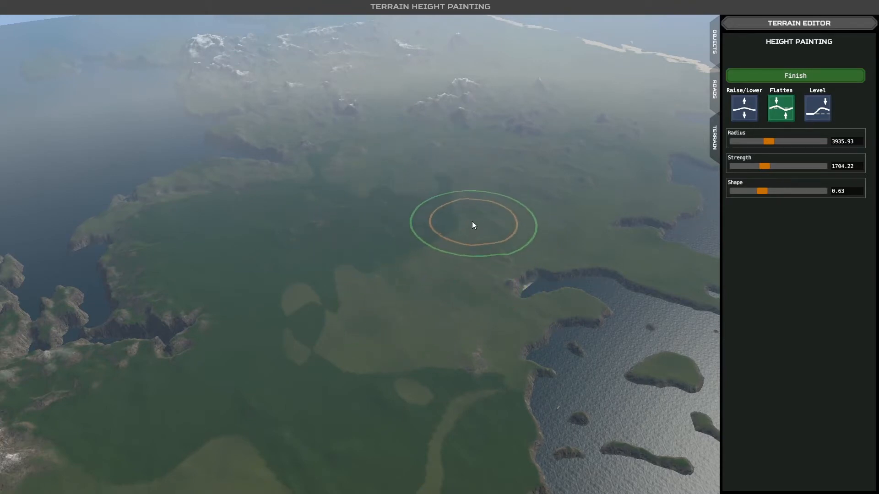
- Flatten the scattered rocky hills between the deeply indented coast and the snow-capped mountain range
{"action": "middle_click_drag", "start_coordinate": [472, 221], "coordinate": [414, 222]}
{"action": "key", "text": "d"}
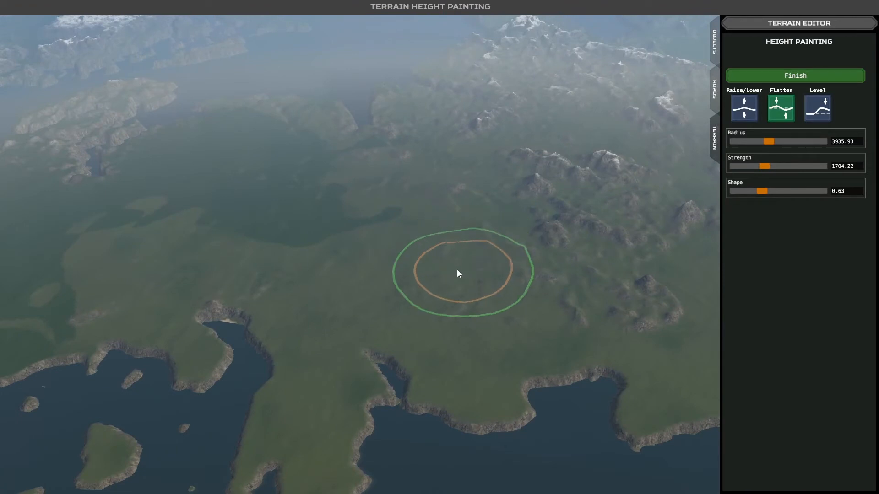
{"action": "mouse_move", "coordinate": [625, 301]}
{"action": "left_mouse_down"}
{"action": "mouse_move", "coordinate": [641, 297]}
{"action": "mouse_move", "coordinate": [515, 278]}
{"action": "left_mouse_up"}
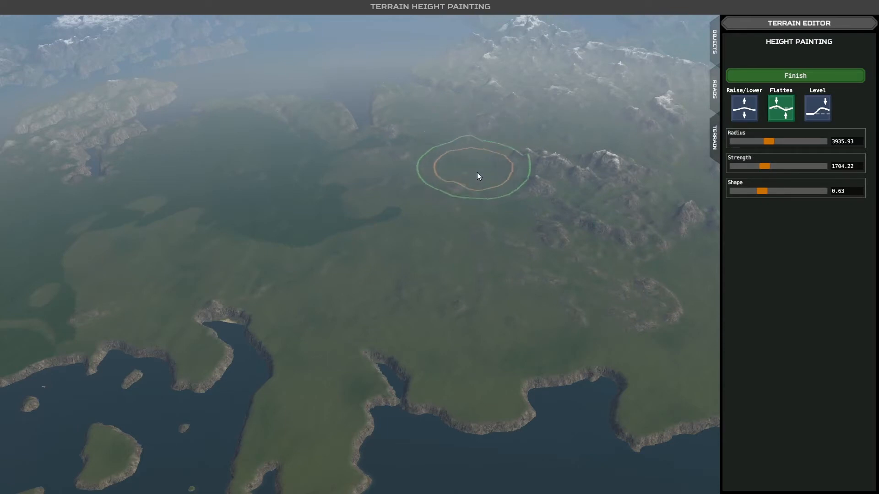
{"action": "mouse_move", "coordinate": [468, 263]}
{"action": "middle_mouse_down"}
{"action": "mouse_move", "coordinate": [380, 274]}
{"action": "mouse_move", "coordinate": [326, 254]}
{"action": "mouse_move", "coordinate": [273, 217]}
{"action": "mouse_move", "coordinate": [384, 266]}
{"action": "mouse_move", "coordinate": [390, 252]}
{"action": "mouse_move", "coordinate": [417, 247]}
{"action": "middle_mouse_up"}
- Set the Flatten brush radius to 5706.71 and shape to 1.76, and flatten the peaks inside the snowy mountain area
{"action": "scroll", "coordinate": [391, 251], "scroll_direction": "up", "scroll_amount": 4}
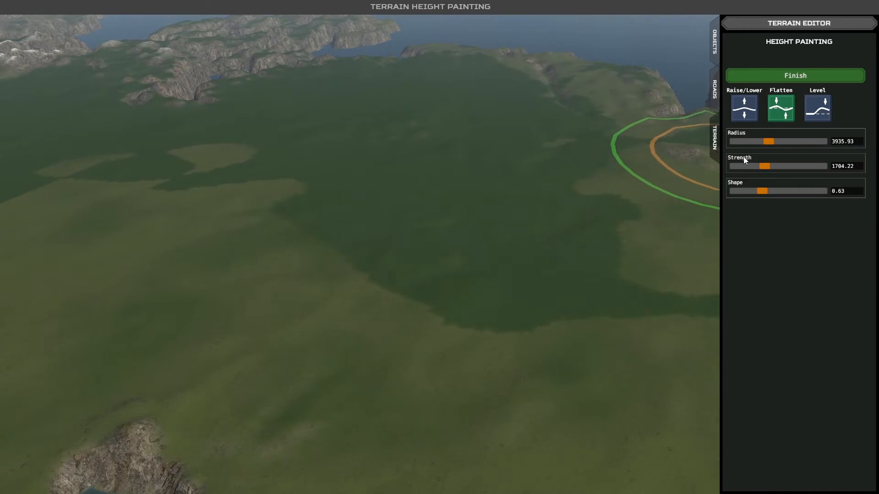
{"action": "scroll", "coordinate": [555, 225], "scroll_direction": "down", "scroll_amount": 8}
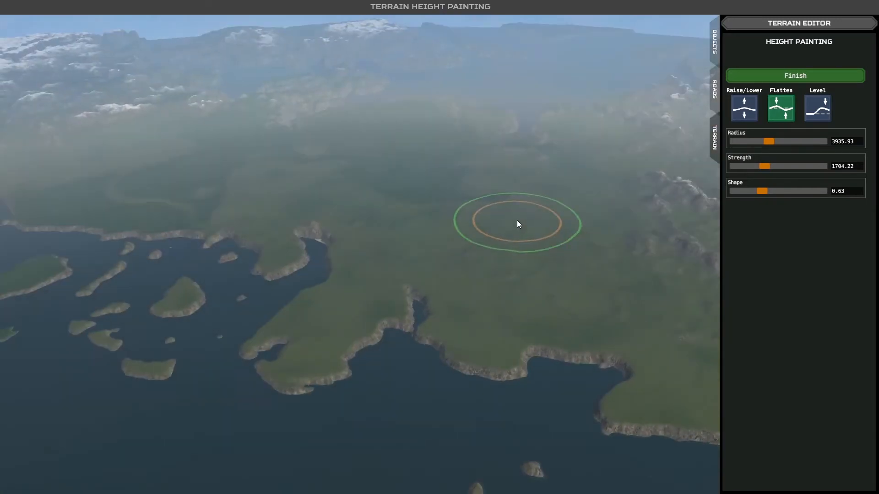
{"action": "scroll", "coordinate": [517, 221], "scroll_direction": "up", "scroll_amount": 8}
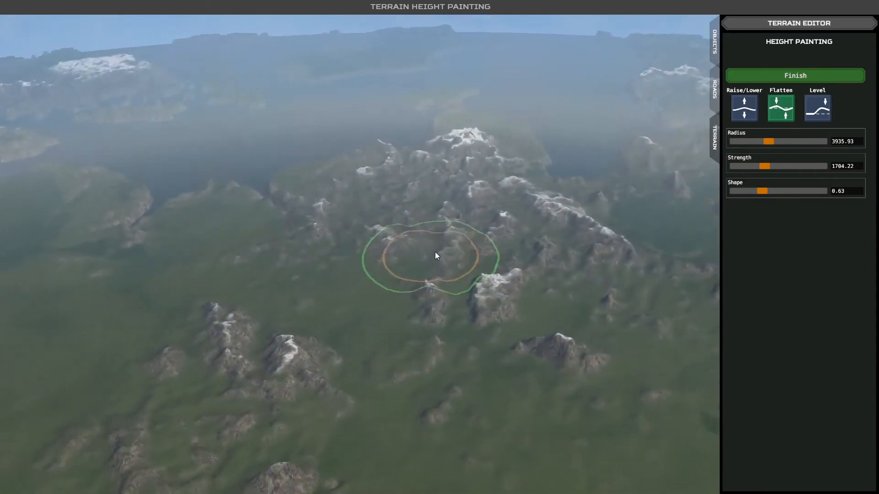
{"action": "scroll", "coordinate": [437, 253], "scroll_direction": "down", "scroll_amount": 5}
{"action": "left_click_drag", "start_coordinate": [768, 141], "coordinate": [784, 141]}
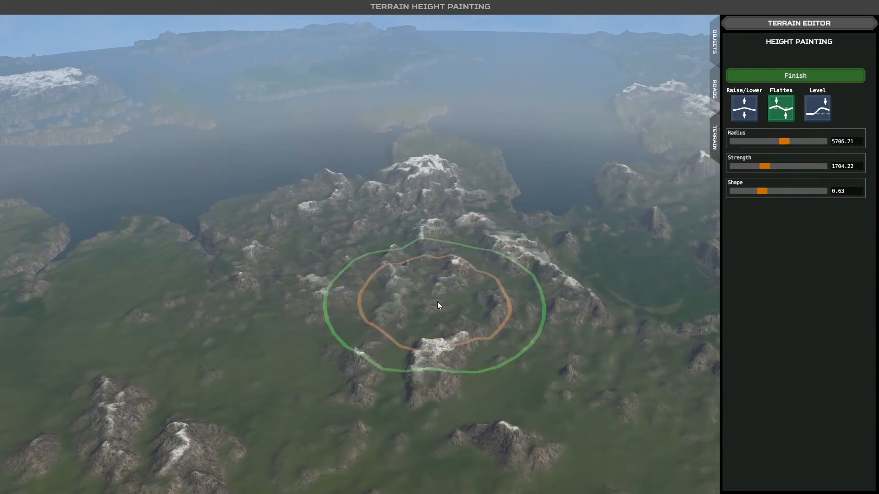
{"action": "mouse_move", "coordinate": [762, 192]}
{"action": "left_mouse_down"}
{"action": "mouse_move", "coordinate": [752, 191]}
{"action": "mouse_move", "coordinate": [812, 191]}
{"action": "left_mouse_up"}
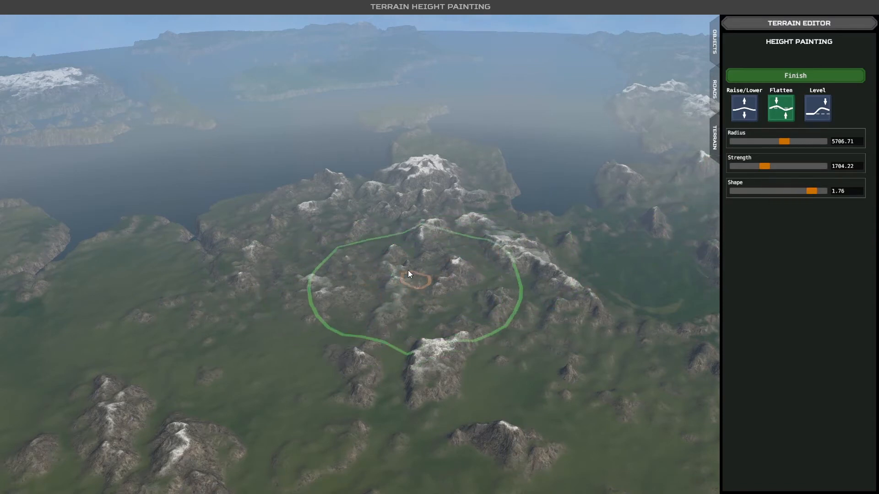
{"action": "left_click_drag", "start_coordinate": [397, 269], "coordinate": [395, 269]}
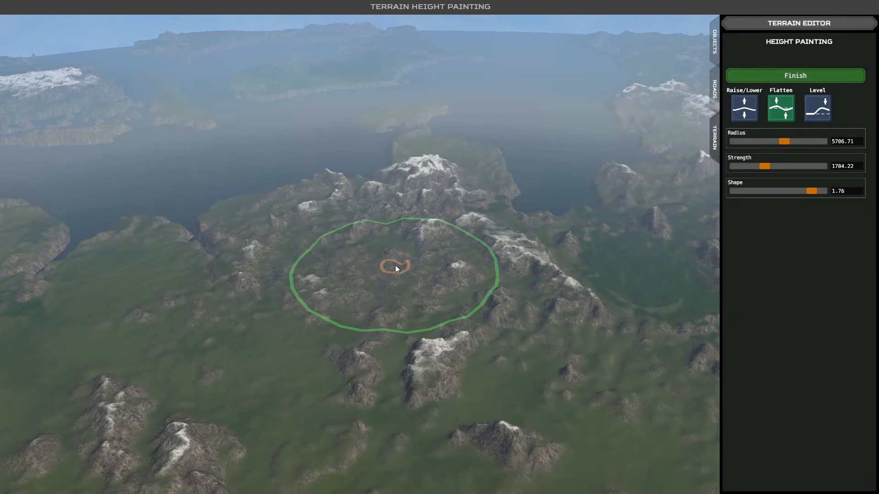
- Set the brush shape to 0.01 and flatten the snowy hills in front of the mountain range
{"action": "left_click_drag", "start_coordinate": [743, 190], "coordinate": [729, 192]}
{"action": "left_click_drag", "start_coordinate": [411, 330], "coordinate": [411, 331]}
{"action": "key", "text": "d"}
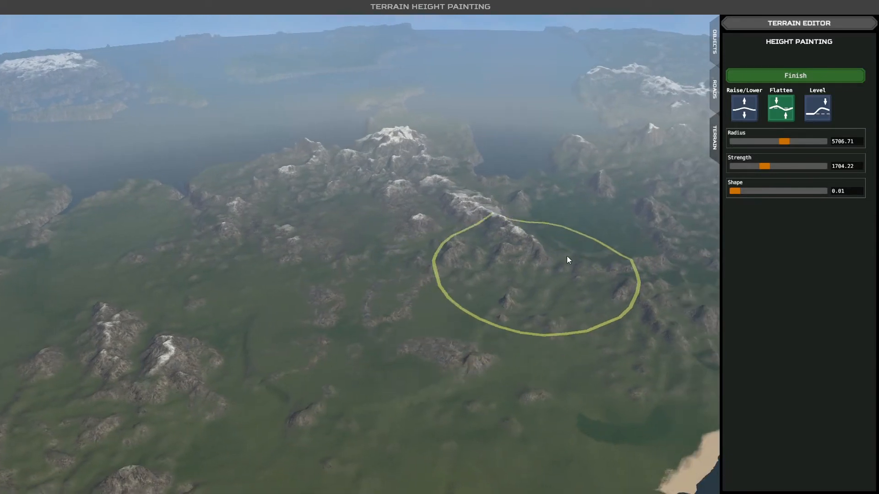
{"action": "key", "text": "s"}
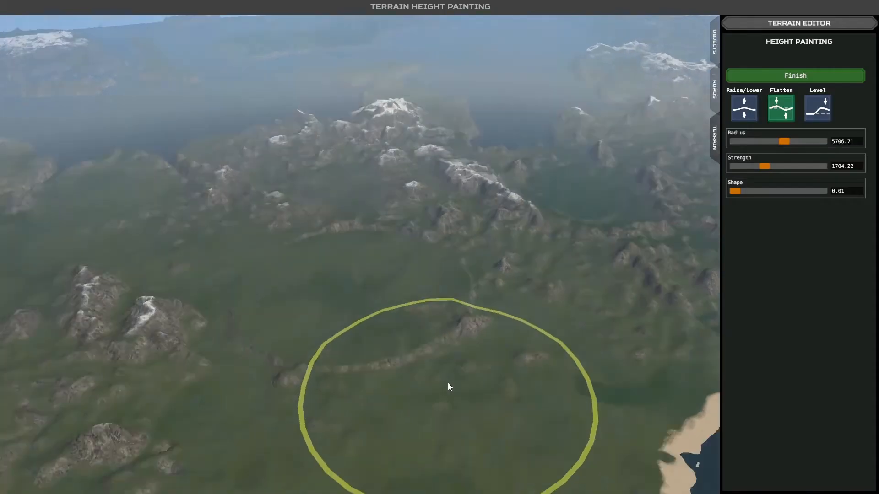
- Flatten the ground behind the long rocky ridge into a wide circular plain reaching the small snowy mountain group
{"action": "scroll", "coordinate": [448, 382], "scroll_direction": "up", "scroll_amount": 5}
{"action": "key", "text": "s"}
{"action": "key", "text": "s"}
{"action": "key", "text": "a"}
{"action": "scroll", "coordinate": [402, 366], "scroll_direction": "up", "scroll_amount": 4}
{"action": "right_click_drag", "start_coordinate": [401, 366], "coordinate": [376, 346]}
{"action": "key", "text": "d"}
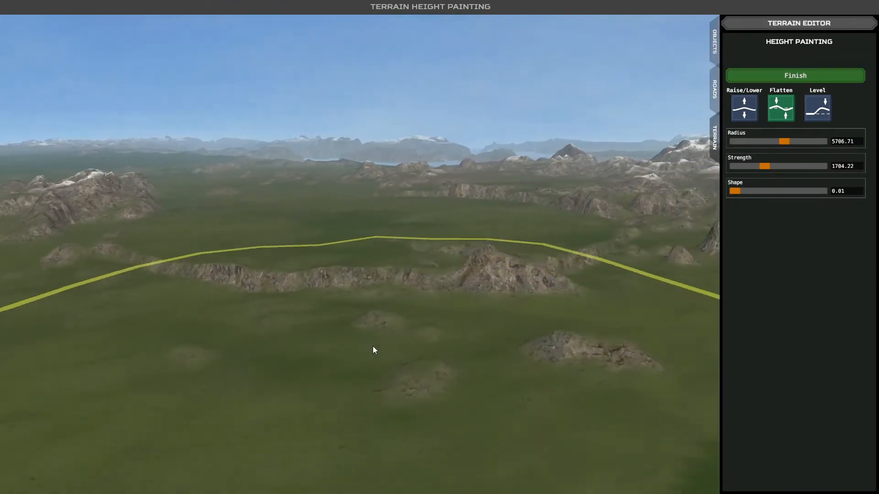
{"action": "key", "text": "w"}
{"action": "scroll", "coordinate": [370, 330], "scroll_direction": "down", "scroll_amount": 3}
{"action": "key", "text": "a"}
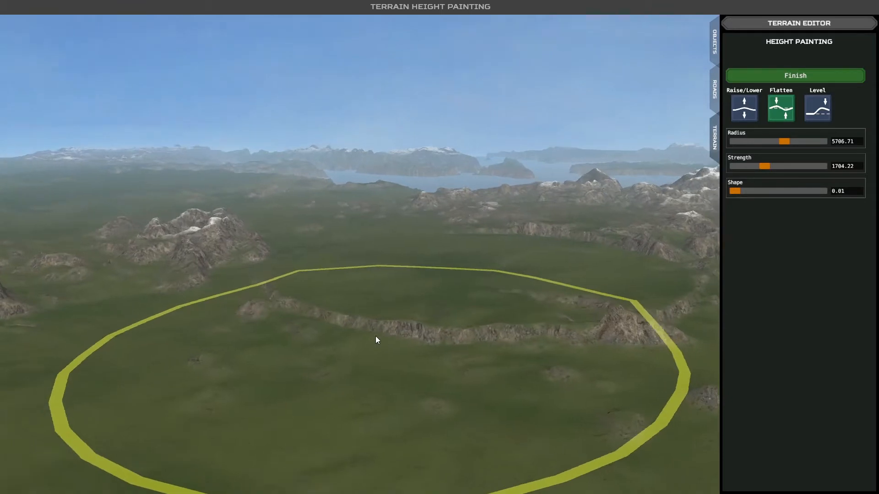
{"action": "right_click_drag", "start_coordinate": [374, 334], "coordinate": [381, 345]}
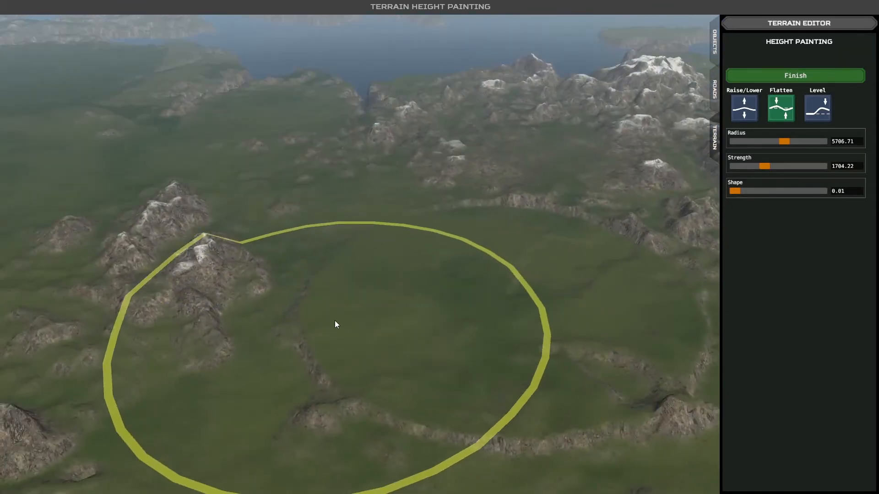
{"action": "left_click_drag", "start_coordinate": [334, 324], "coordinate": [333, 322]}
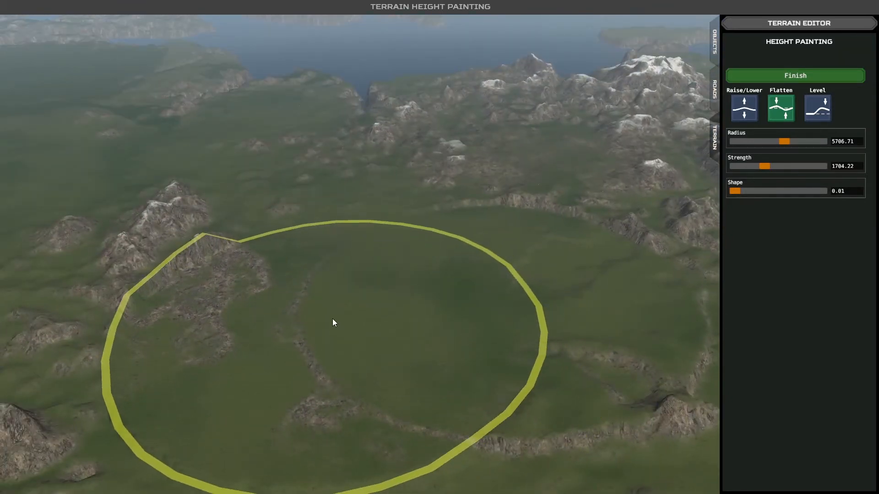
- Examine the circular flattened plain, its rocky rim and the land down to the sandy coast
{"action": "key", "text": "s"}
{"action": "key", "text": "a"}
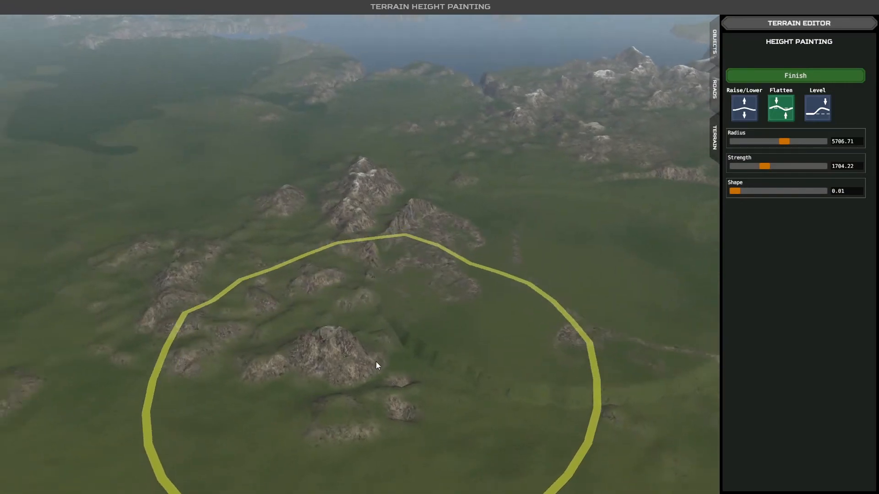
{"action": "key", "text": "s"}
{"action": "key", "text": "d"}
{"action": "scroll", "coordinate": [375, 361], "scroll_direction": "down", "scroll_amount": 3}
{"action": "middle_click_drag", "start_coordinate": [373, 362], "coordinate": [360, 402]}
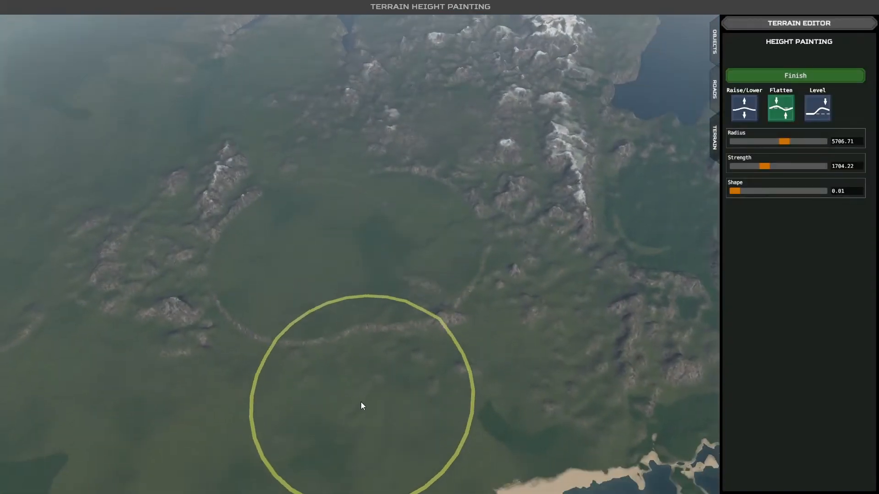
{"action": "key", "text": "s"}
{"action": "key", "text": "d"}
{"action": "key", "text": "a"}
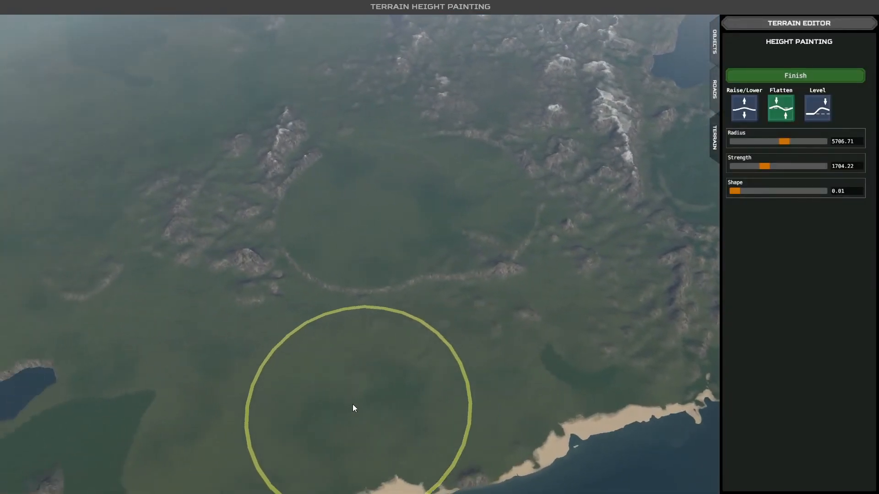
{"action": "key", "text": "a"}
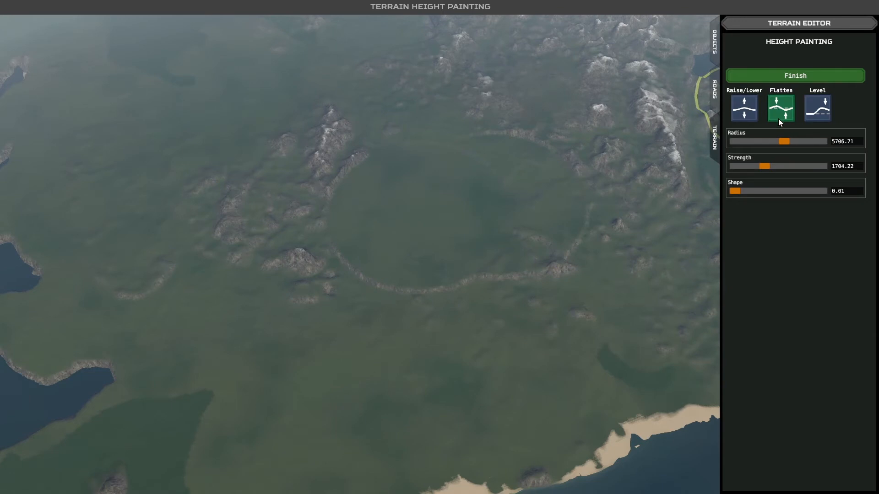
- Set the brush radius to 1211.32, the strength to 915.26 and the shape to 0.33
{"action": "left_click_drag", "start_coordinate": [780, 140], "coordinate": [747, 143]}
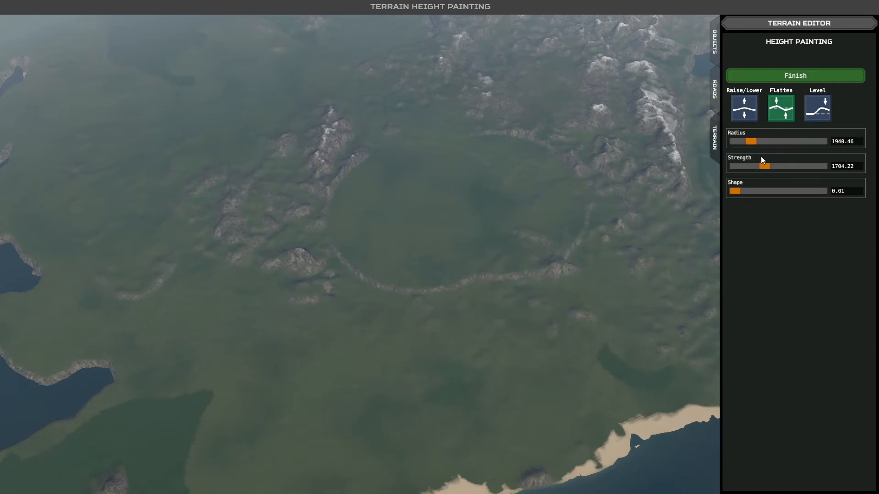
{"action": "left_click_drag", "start_coordinate": [764, 167], "coordinate": [743, 142]}
{"action": "left_click_drag", "start_coordinate": [745, 191], "coordinate": [749, 191]}
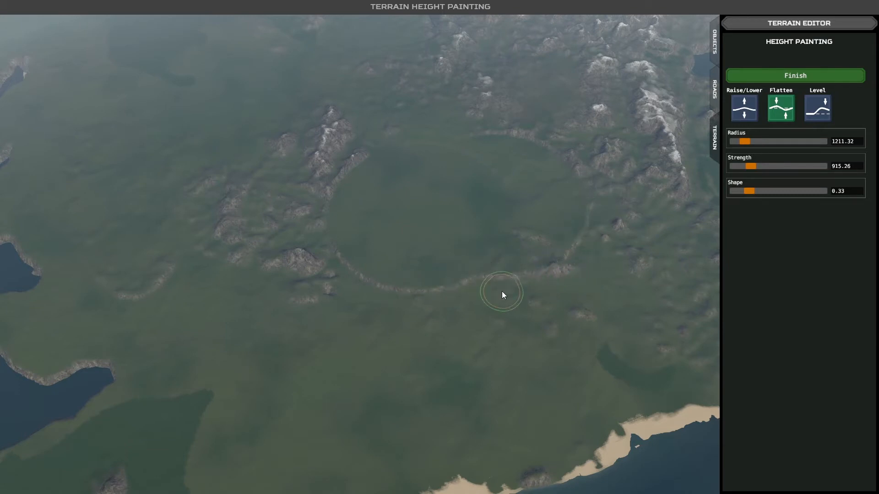
- Lower the rocky rim along the coast-facing edge of the circular plain with Raise/Lower
{"action": "left_click", "coordinate": [744, 111]}
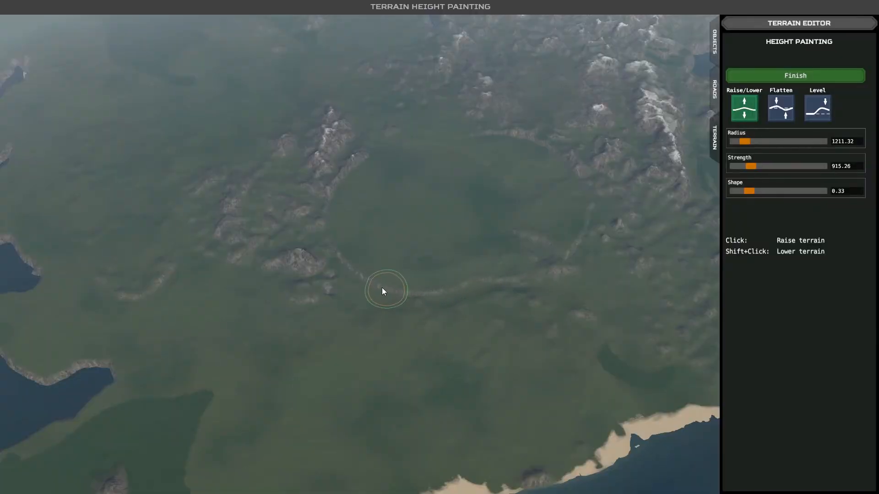
{"action": "mouse_move", "coordinate": [393, 297]}
{"action": "right_mouse_down"}
{"action": "mouse_move", "coordinate": [360, 266]}
{"action": "mouse_move", "coordinate": [360, 253]}
{"action": "right_mouse_up"}
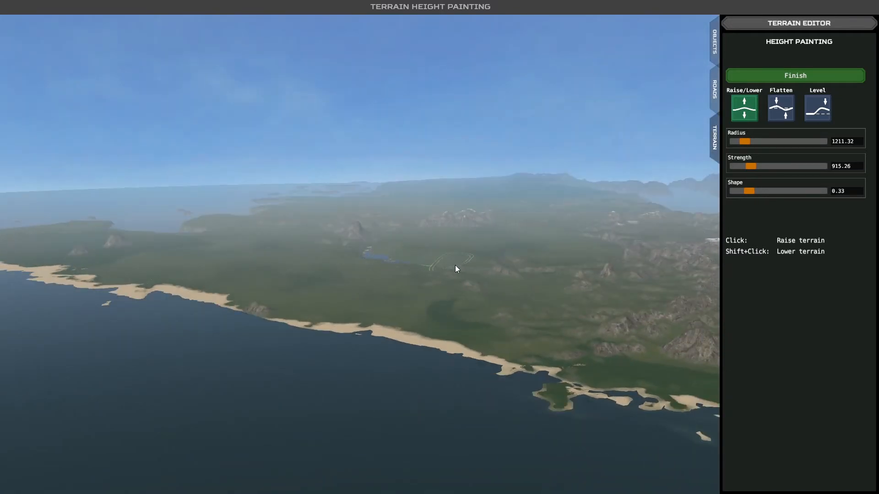
{"action": "right_click_drag", "start_coordinate": [522, 278], "coordinate": [539, 305]}
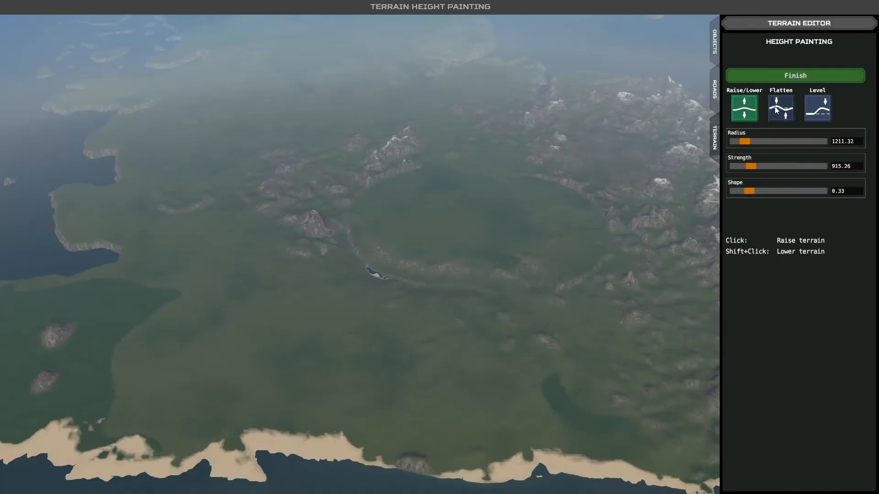
- Flatten the lowered trench and leftover rim along the circular plain's coast-facing edge so it blends into the surrounding land
{"action": "left_click", "coordinate": [775, 107]}
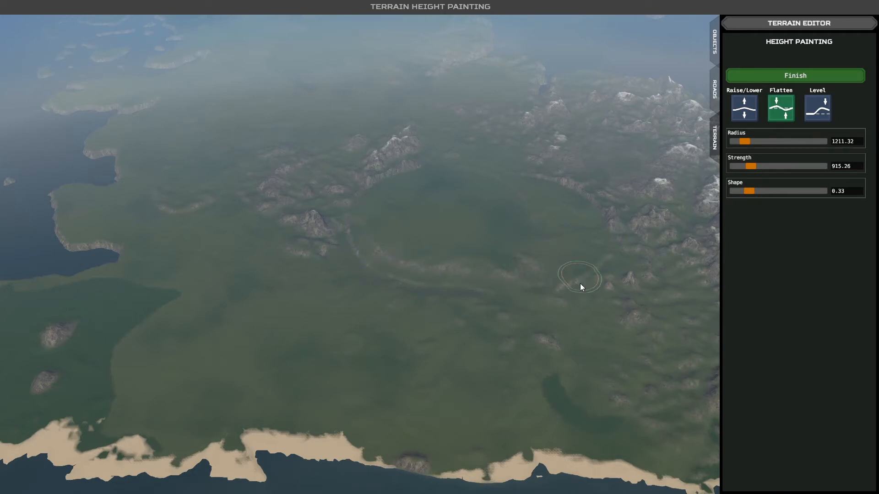
{"action": "mouse_move", "coordinate": [454, 288]}
{"action": "middle_mouse_down"}
{"action": "mouse_move", "coordinate": [382, 272]}
{"action": "mouse_move", "coordinate": [396, 271]}
{"action": "middle_mouse_up"}
{"action": "scroll", "coordinate": [414, 274], "scroll_direction": "up", "scroll_amount": 5}
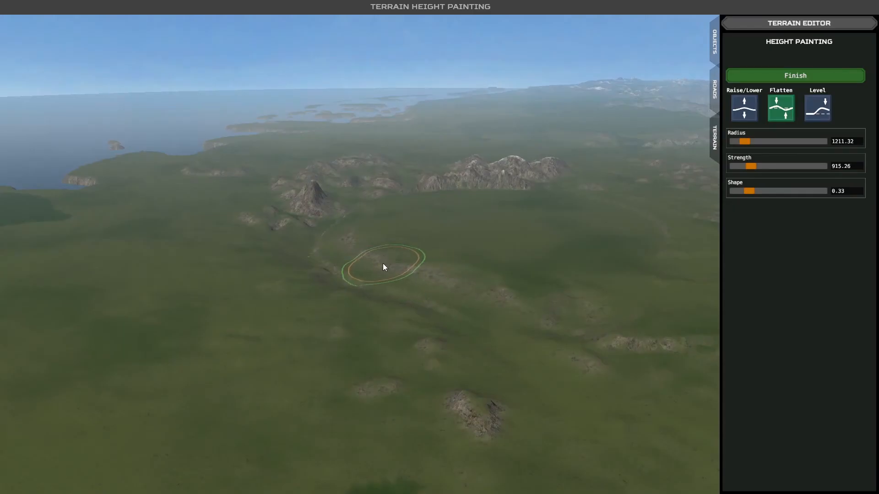
{"action": "middle_click_drag", "start_coordinate": [414, 340], "coordinate": [438, 339]}
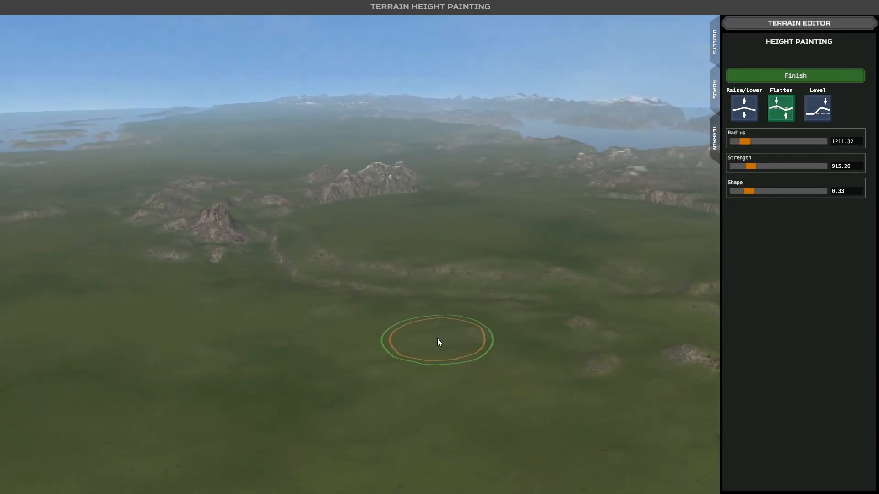
{"action": "middle_click_drag", "start_coordinate": [346, 294], "coordinate": [366, 293]}
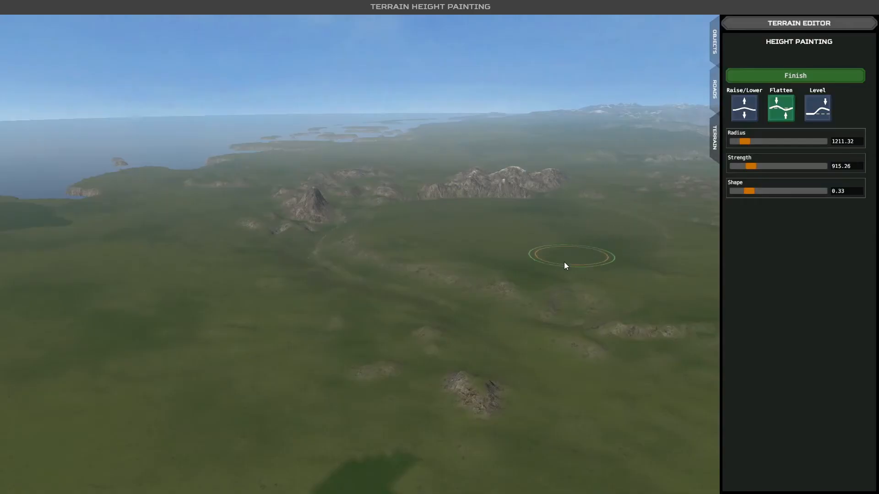
{"action": "mouse_move", "coordinate": [563, 262]}
{"action": "middle_mouse_down"}
{"action": "mouse_move", "coordinate": [589, 292]}
{"action": "mouse_move", "coordinate": [573, 240]}
{"action": "middle_mouse_up"}
{"action": "scroll", "coordinate": [571, 240], "scroll_direction": "down", "scroll_amount": 5}
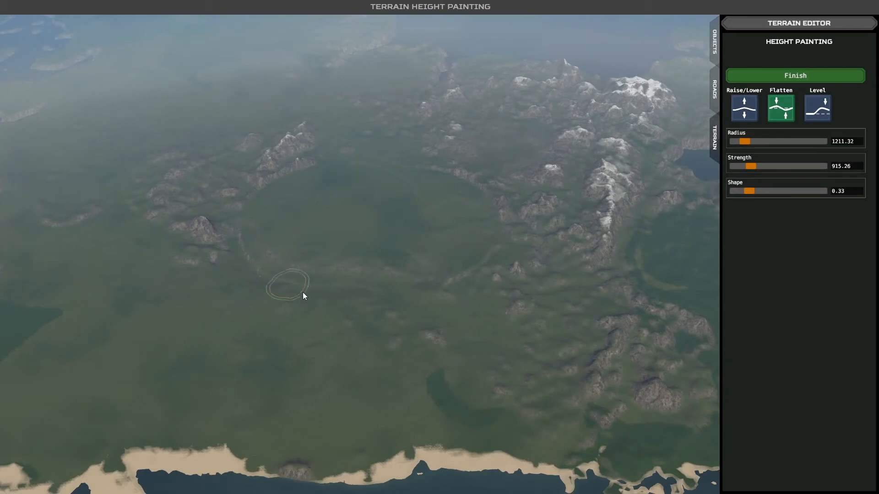
- Examine the circular plain and the surrounding mountains, coast and inlet to check the flattened terrain
{"action": "key", "text": "d"}
{"action": "key", "text": "w"}
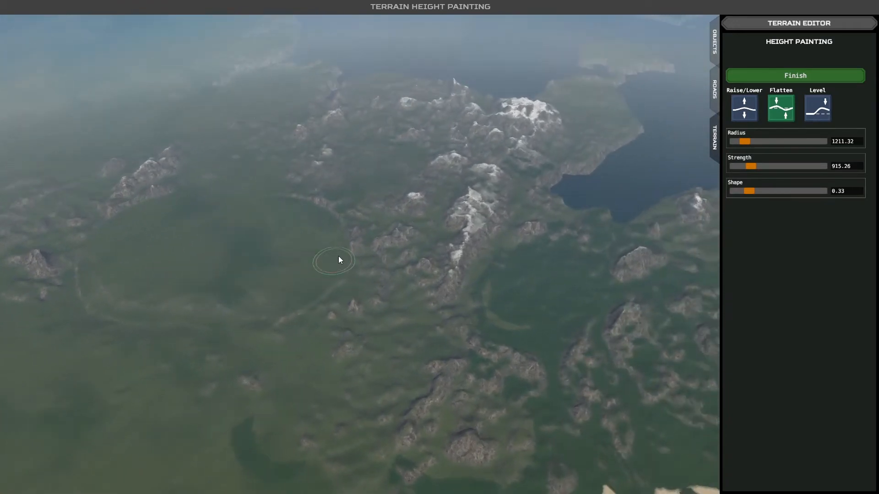
{"action": "key", "text": "s"}
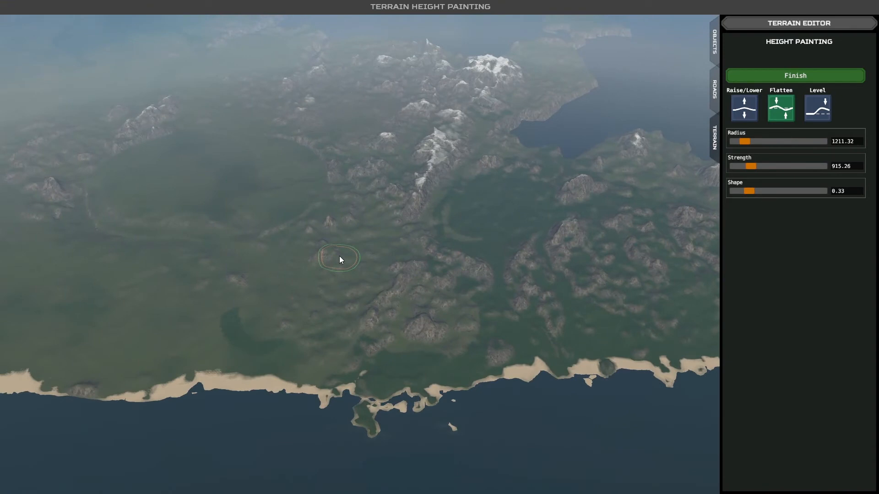
{"action": "key", "text": "a"}
{"action": "key", "text": "w"}
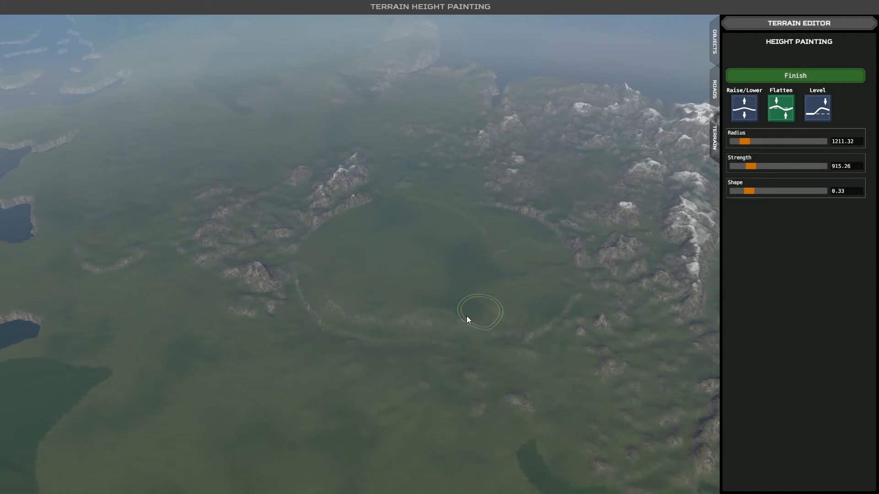
{"action": "key", "text": "d"}
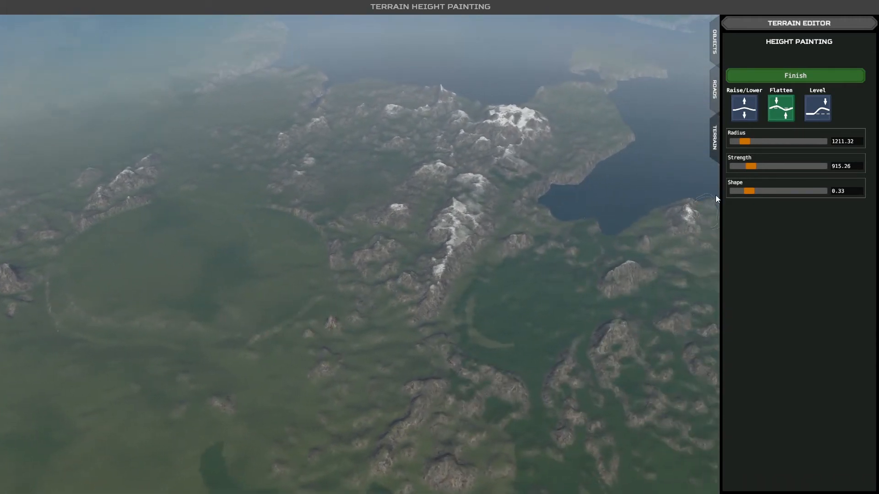
{"action": "key", "text": "d"}
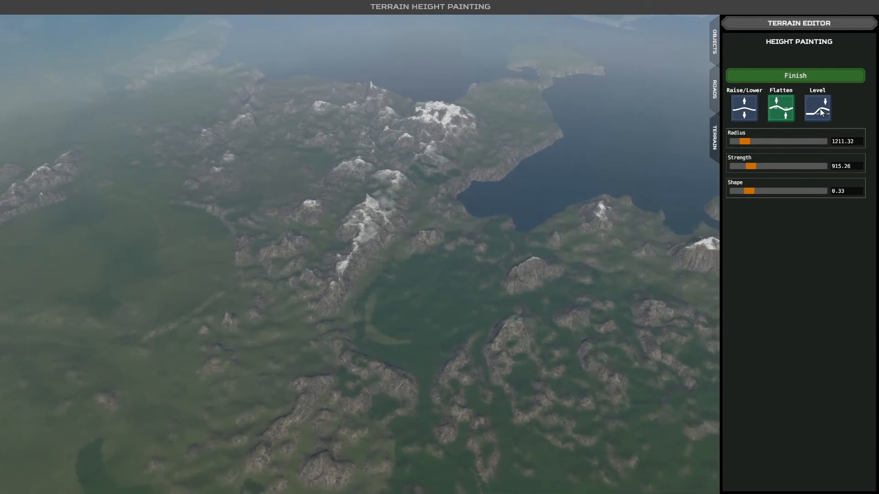
- Switch to the Level tool and survey the island's remaining mountain ranges and coastlines
{"action": "left_click", "coordinate": [819, 109]}
{"action": "key", "text": "d"}
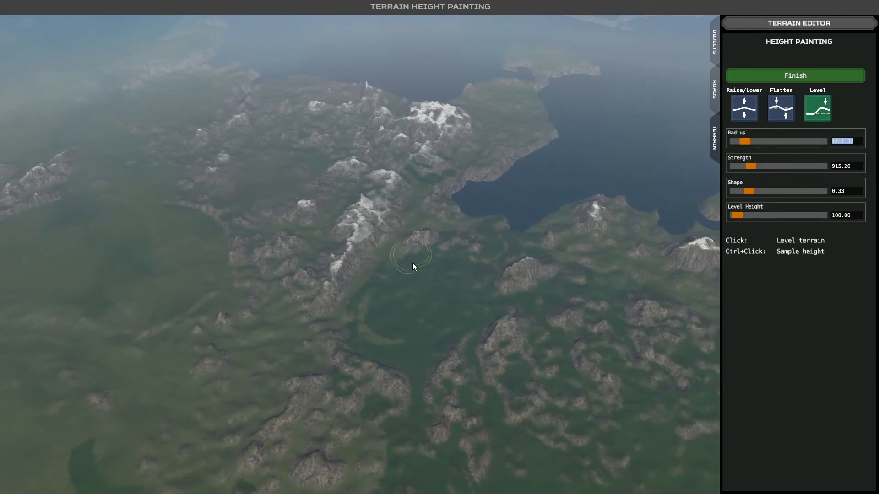
{"action": "right_click_drag", "start_coordinate": [414, 272], "coordinate": [457, 271]}
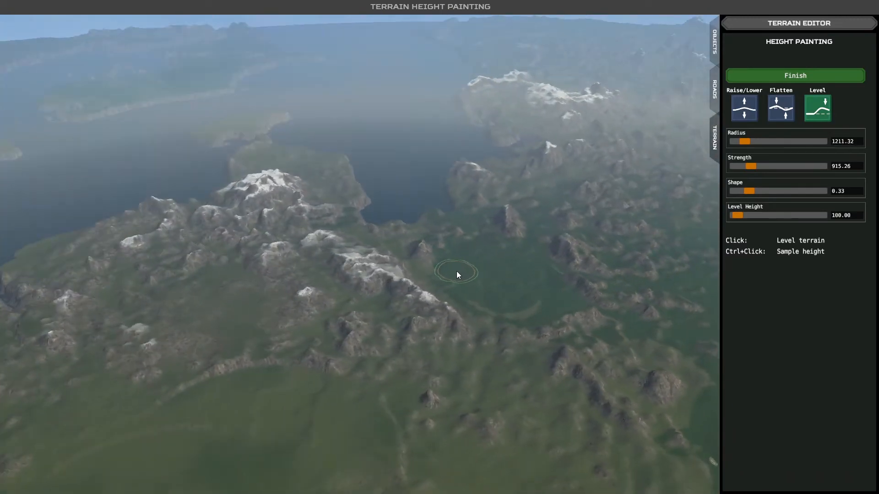
{"action": "key", "text": "d"}
{"action": "key", "text": "w"}
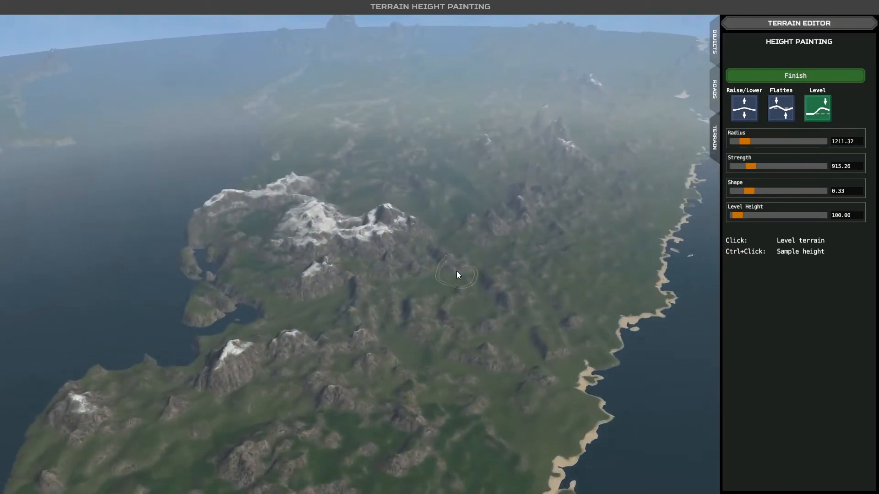
{"action": "key", "text": "w"}
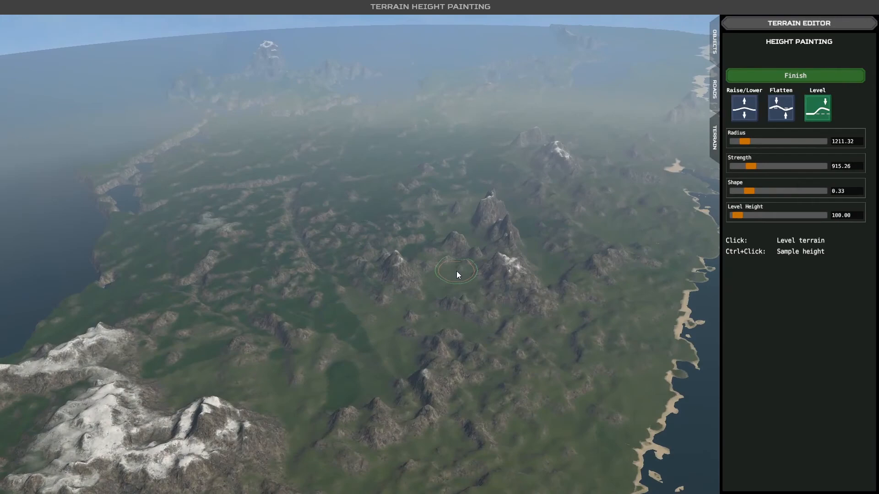
{"action": "mouse_move", "coordinate": [457, 271]}
{"action": "right_mouse_down"}
{"action": "mouse_move", "coordinate": [442, 266]}
{"action": "mouse_move", "coordinate": [410, 278]}
{"action": "mouse_move", "coordinate": [327, 250]}
{"action": "mouse_move", "coordinate": [433, 286]}
{"action": "mouse_move", "coordinate": [457, 281]}
{"action": "right_mouse_up"}
{"action": "key", "text": "w"}
{"action": "key", "text": "w"}
{"action": "key", "text": "w"}
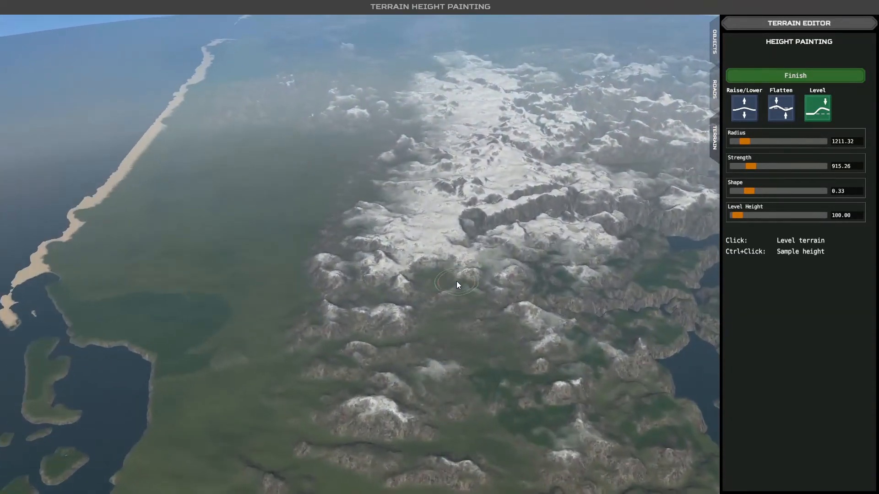
- Switch the brush to Raise/Lower and finish height painting
{"action": "left_click", "coordinate": [745, 108]}
{"action": "left_click", "coordinate": [786, 109]}
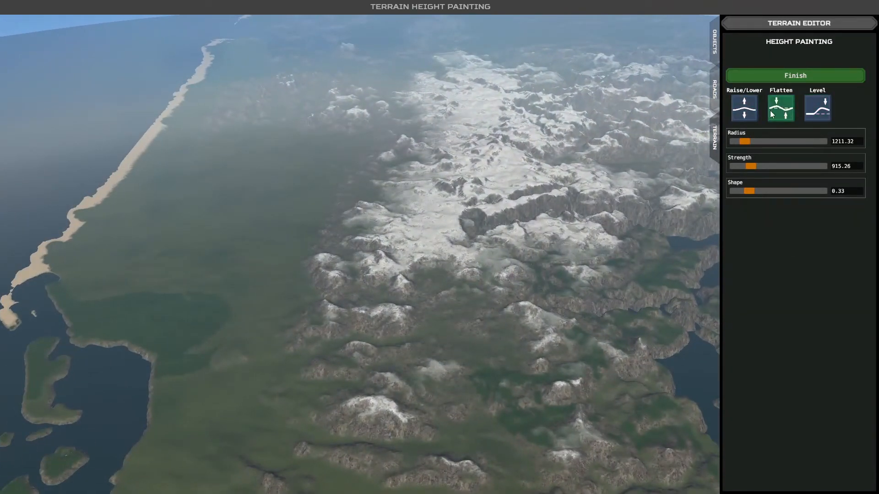
{"action": "left_click", "coordinate": [736, 109]}
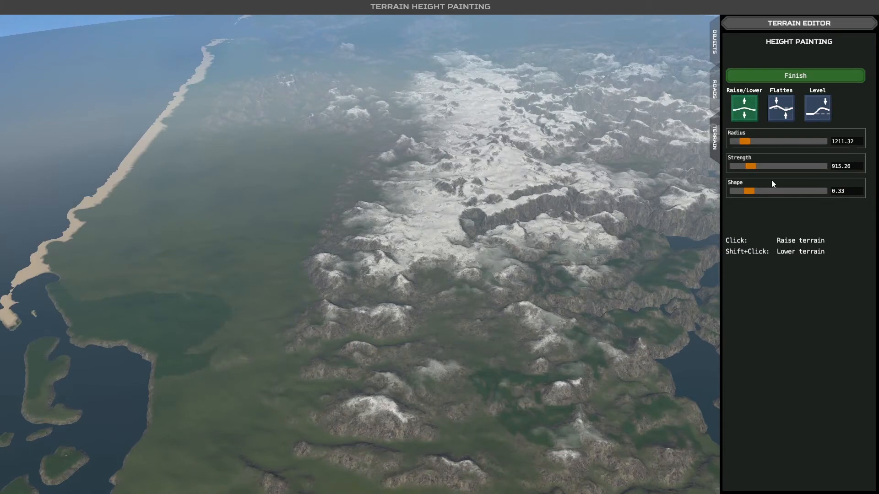
{"action": "left_click", "coordinate": [757, 81]}
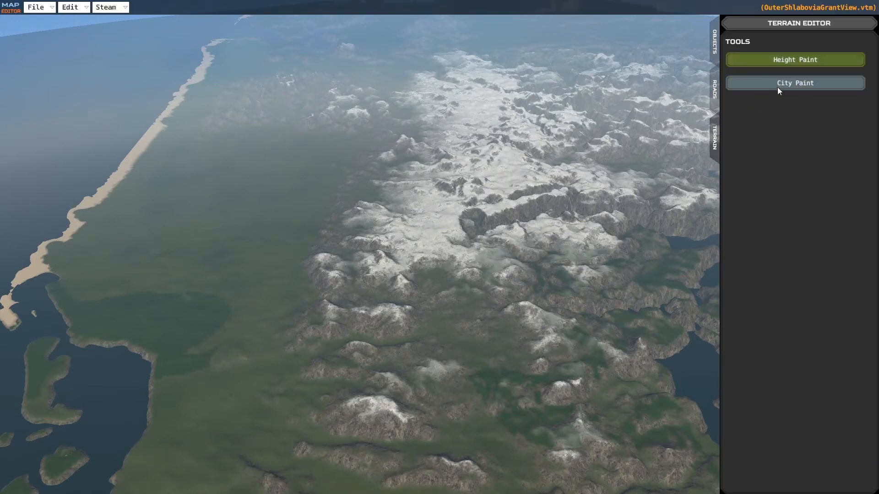
- Start City Paint over the dark green plain with a brush radius of 757.33 and a shape of 0.01
{"action": "left_click", "coordinate": [777, 87]}
{"action": "key", "text": "d"}
{"action": "key", "text": "s"}
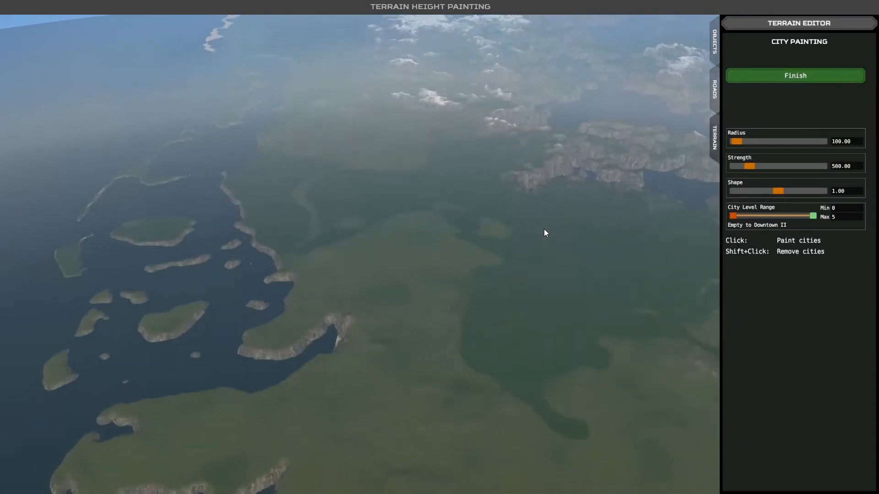
{"action": "key", "text": "s"}
{"action": "key", "text": "w"}
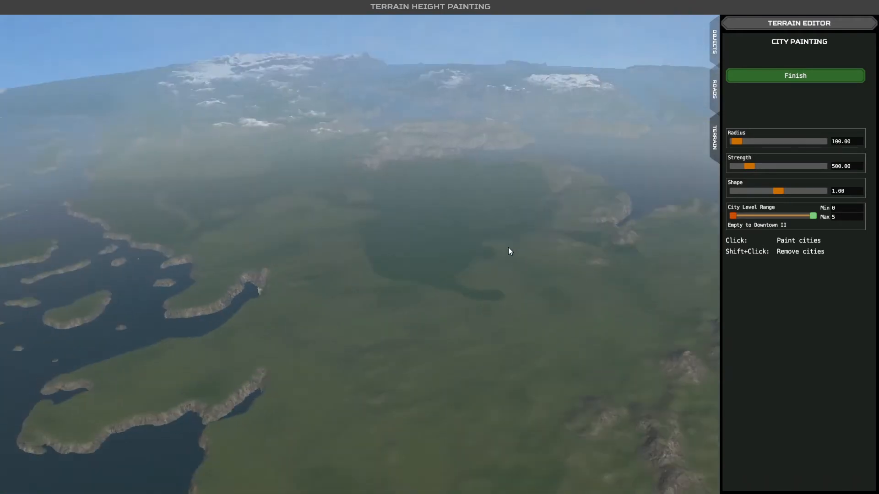
{"action": "key", "text": "w"}
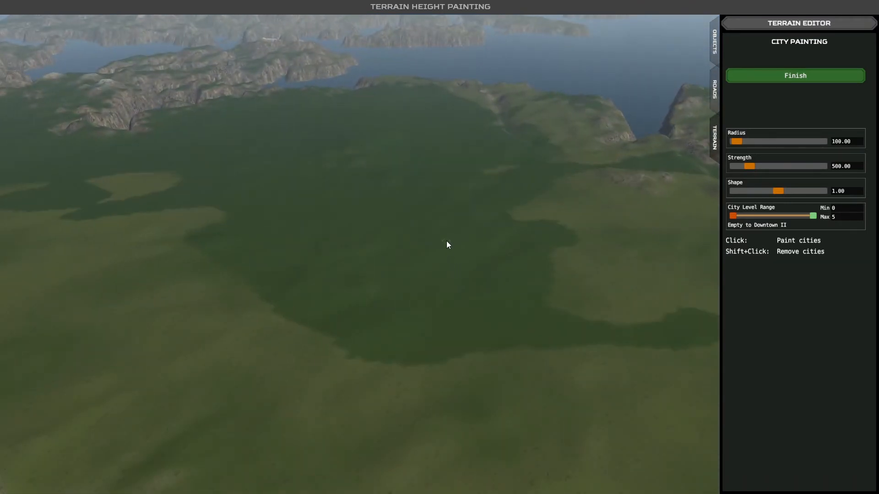
{"action": "key", "text": "w"}
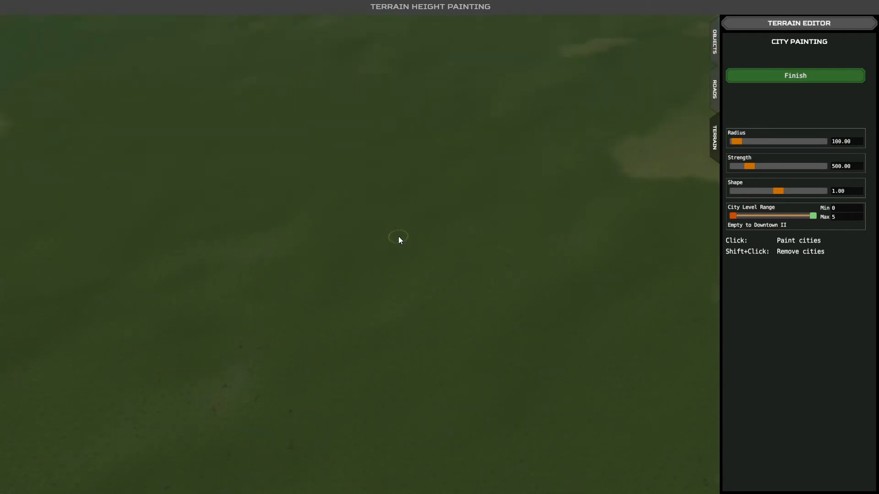
{"action": "left_click_drag", "start_coordinate": [742, 143], "coordinate": [761, 142]}
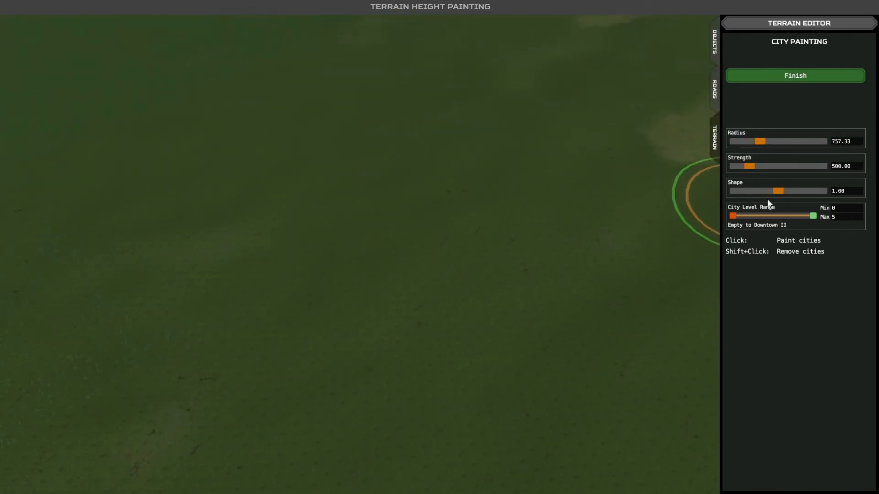
{"action": "mouse_move", "coordinate": [777, 191]}
{"action": "left_mouse_down"}
{"action": "mouse_move", "coordinate": [739, 191]}
{"action": "mouse_move", "coordinate": [689, 211]}
{"action": "left_mouse_up"}
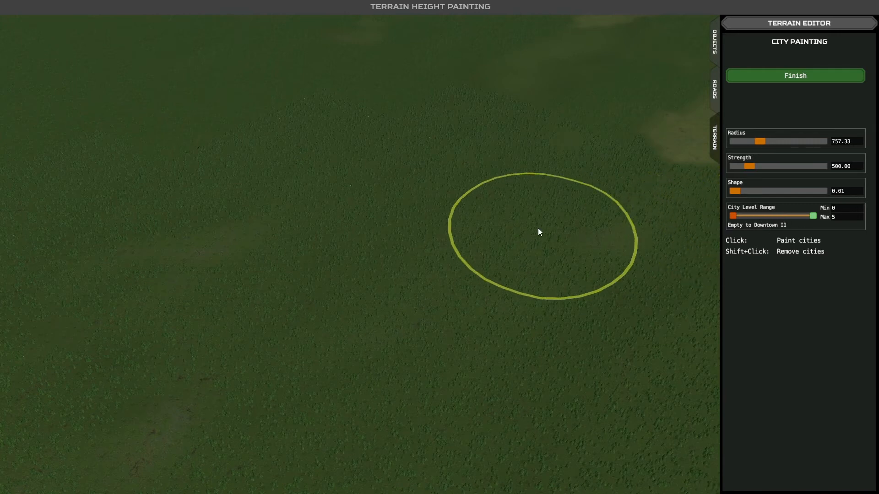
- Paint a broad low-density city of road grids and fields across the dark green plain
{"action": "mouse_move", "coordinate": [536, 204]}
{"action": "left_mouse_down"}
{"action": "mouse_move", "coordinate": [240, 167]}
{"action": "mouse_move", "coordinate": [468, 337]}
{"action": "mouse_move", "coordinate": [124, 157]}
{"action": "mouse_move", "coordinate": [479, 186]}
{"action": "mouse_move", "coordinate": [227, 334]}
{"action": "mouse_move", "coordinate": [366, 373]}
{"action": "left_mouse_up"}
{"action": "key", "text": "a"}
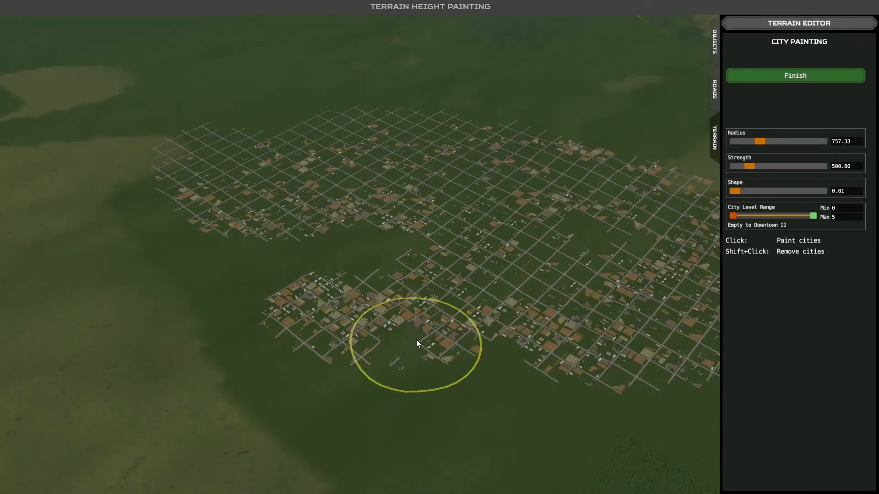
{"action": "scroll", "coordinate": [416, 341], "scroll_direction": "up", "scroll_amount": 3}
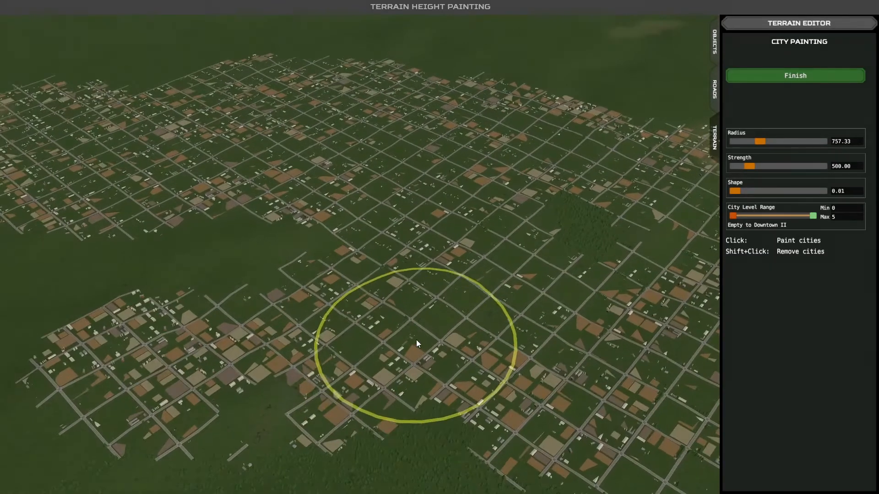
{"action": "scroll", "coordinate": [422, 336], "scroll_direction": "up", "scroll_amount": 2}
{"action": "key", "text": "d"}
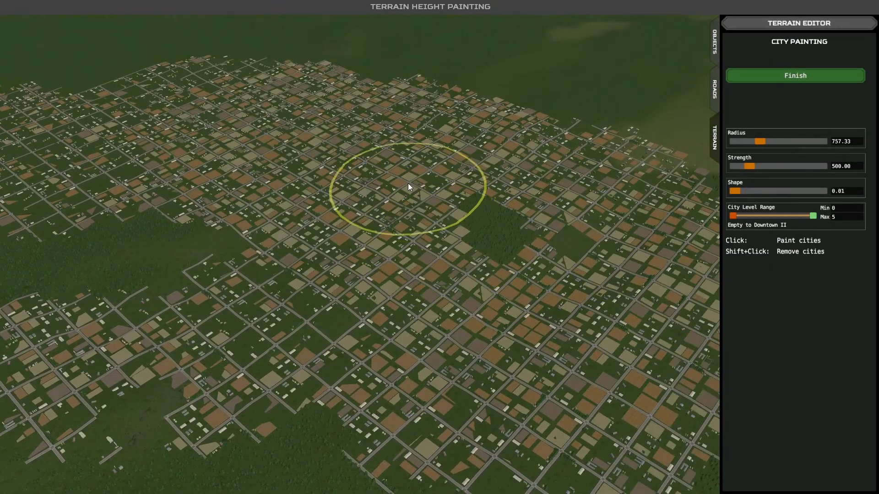
- Paint repeatedly over the middle of the new city to build it up into a high-rise downtown
{"action": "left_click_drag", "start_coordinate": [407, 184], "coordinate": [488, 197]}
{"action": "mouse_move", "coordinate": [491, 248]}
{"action": "left_mouse_down"}
{"action": "mouse_move", "coordinate": [418, 188]}
{"action": "mouse_move", "coordinate": [387, 225]}
{"action": "mouse_move", "coordinate": [471, 200]}
{"action": "mouse_move", "coordinate": [534, 259]}
{"action": "mouse_move", "coordinate": [471, 247]}
{"action": "mouse_move", "coordinate": [403, 199]}
{"action": "mouse_move", "coordinate": [461, 232]}
{"action": "mouse_move", "coordinate": [579, 258]}
{"action": "mouse_move", "coordinate": [507, 338]}
{"action": "mouse_move", "coordinate": [378, 285]}
{"action": "mouse_move", "coordinate": [415, 159]}
{"action": "mouse_move", "coordinate": [475, 211]}
{"action": "mouse_move", "coordinate": [463, 260]}
{"action": "mouse_move", "coordinate": [393, 273]}
{"action": "mouse_move", "coordinate": [330, 152]}
{"action": "mouse_move", "coordinate": [501, 143]}
{"action": "mouse_move", "coordinate": [586, 311]}
{"action": "mouse_move", "coordinate": [444, 354]}
{"action": "mouse_move", "coordinate": [325, 290]}
{"action": "mouse_move", "coordinate": [302, 149]}
{"action": "mouse_move", "coordinate": [585, 185]}
{"action": "mouse_move", "coordinate": [546, 405]}
{"action": "mouse_move", "coordinate": [309, 278]}
{"action": "mouse_move", "coordinate": [360, 137]}
{"action": "mouse_move", "coordinate": [626, 249]}
{"action": "mouse_move", "coordinate": [565, 397]}
{"action": "left_mouse_up"}
{"action": "mouse_move", "coordinate": [566, 398]}
{"action": "middle_mouse_down"}
{"action": "mouse_move", "coordinate": [436, 350]}
{"action": "mouse_move", "coordinate": [415, 325]}
{"action": "mouse_move", "coordinate": [431, 282]}
{"action": "middle_mouse_up"}
{"action": "scroll", "coordinate": [435, 350], "scroll_direction": "up", "scroll_amount": 4}
{"action": "middle_click_drag", "start_coordinate": [443, 249], "coordinate": [416, 229]}
{"action": "key", "text": "d"}
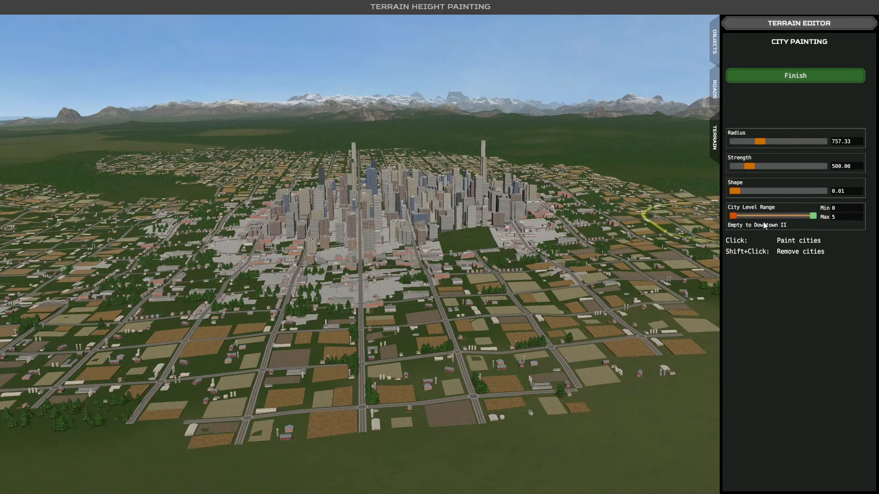
- Set the city level range to 4–5 (Downtown I to Downtown II) and paint a separate skyscraper cluster beside the city
{"action": "key", "text": "d"}
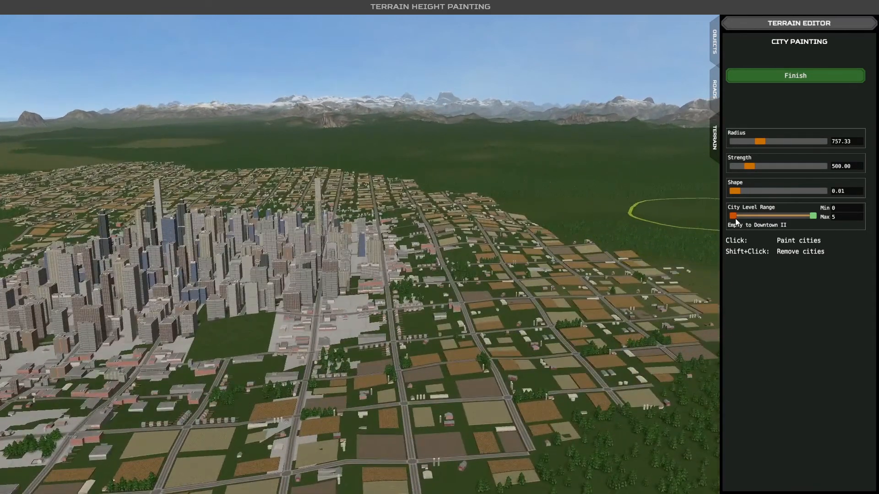
{"action": "mouse_move", "coordinate": [732, 216]}
{"action": "left_mouse_down"}
{"action": "mouse_move", "coordinate": [808, 217]}
{"action": "mouse_move", "coordinate": [797, 217]}
{"action": "left_mouse_up"}
{"action": "key", "text": "d"}
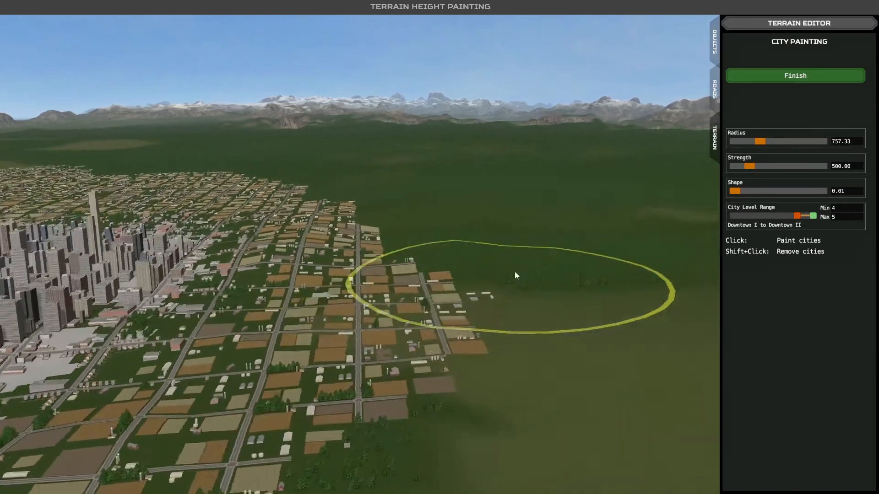
{"action": "left_click", "coordinate": [549, 222]}
{"action": "key", "text": "d"}
{"action": "scroll", "coordinate": [497, 283], "scroll_direction": "down", "scroll_amount": 3}
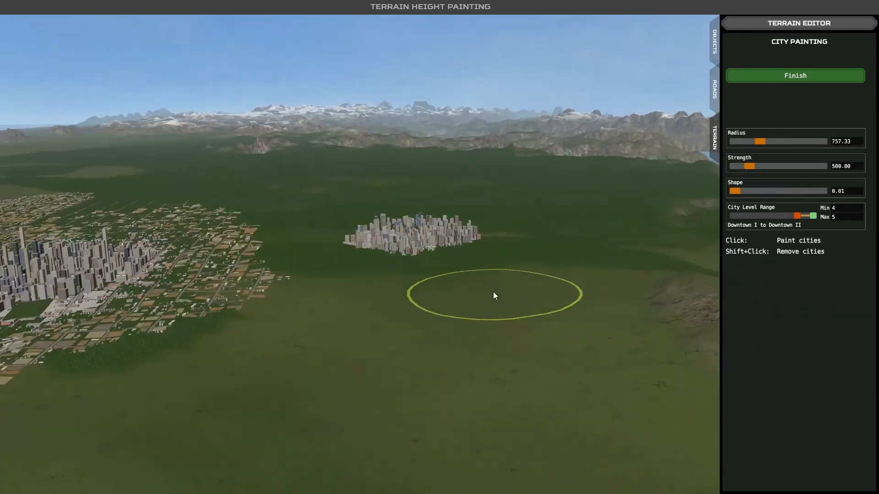
- Examine the separate skyscraper cluster and its position relative to the first city from several sides
{"action": "key", "text": "a"}
{"action": "left_click", "coordinate": [418, 338]}
{"action": "key", "text": "w"}
{"action": "key", "text": "s"}
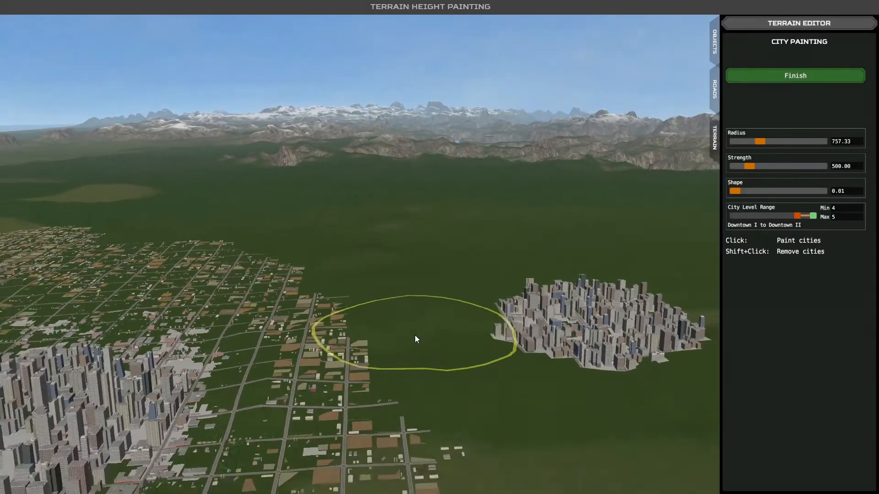
{"action": "key", "text": "d"}
{"action": "middle_click_drag", "start_coordinate": [395, 334], "coordinate": [339, 335]}
{"action": "key", "text": "w"}
{"action": "key", "text": "a"}
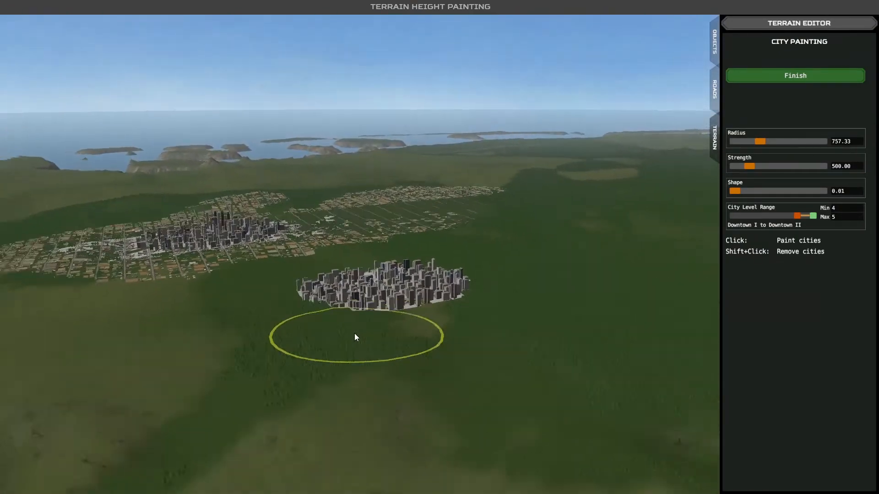
- Set the brush radius to 1466.23 and paint downtown over both cities and the surrounding plain to form one large city
{"action": "scroll", "coordinate": [355, 333], "scroll_direction": "down", "scroll_amount": 5}
{"action": "key", "text": "w"}
{"action": "key", "text": "w"}
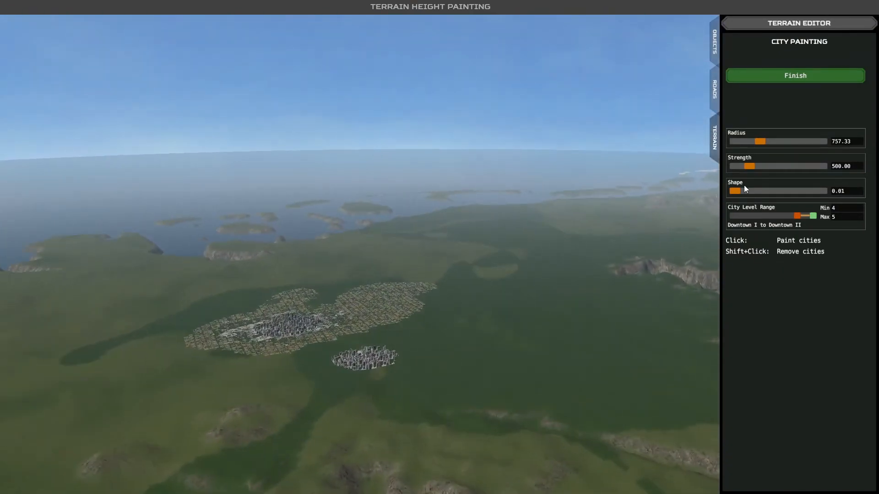
{"action": "left_click_drag", "start_coordinate": [762, 143], "coordinate": [786, 141]}
{"action": "mouse_move", "coordinate": [535, 280]}
{"action": "left_mouse_down"}
{"action": "mouse_move", "coordinate": [370, 280]}
{"action": "mouse_move", "coordinate": [188, 347]}
{"action": "left_mouse_up"}
{"action": "mouse_move", "coordinate": [454, 341]}
{"action": "left_mouse_down"}
{"action": "mouse_move", "coordinate": [608, 289]}
{"action": "mouse_move", "coordinate": [387, 307]}
{"action": "mouse_move", "coordinate": [322, 371]}
{"action": "mouse_move", "coordinate": [604, 358]}
{"action": "mouse_move", "coordinate": [448, 339]}
{"action": "mouse_move", "coordinate": [414, 256]}
{"action": "mouse_move", "coordinate": [150, 293]}
{"action": "mouse_move", "coordinate": [419, 256]}
{"action": "left_mouse_up"}
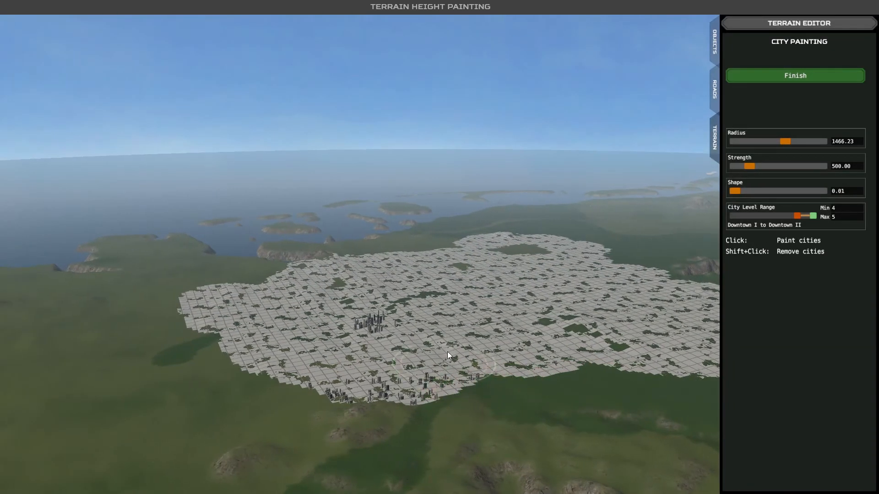
- Examine the large downtown's skyscrapers, streets and remaining green gaps up close from different directions
{"action": "scroll", "coordinate": [448, 350], "scroll_direction": "up", "scroll_amount": 5}
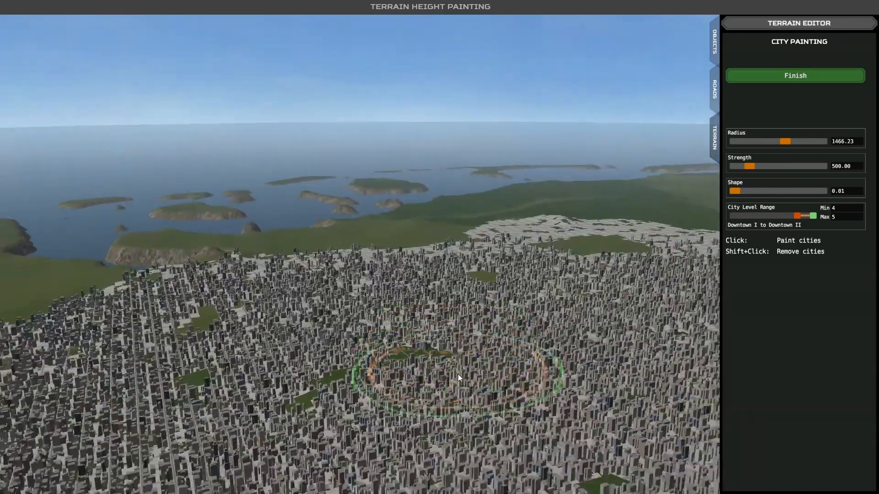
{"action": "scroll", "coordinate": [457, 375], "scroll_direction": "up", "scroll_amount": 5}
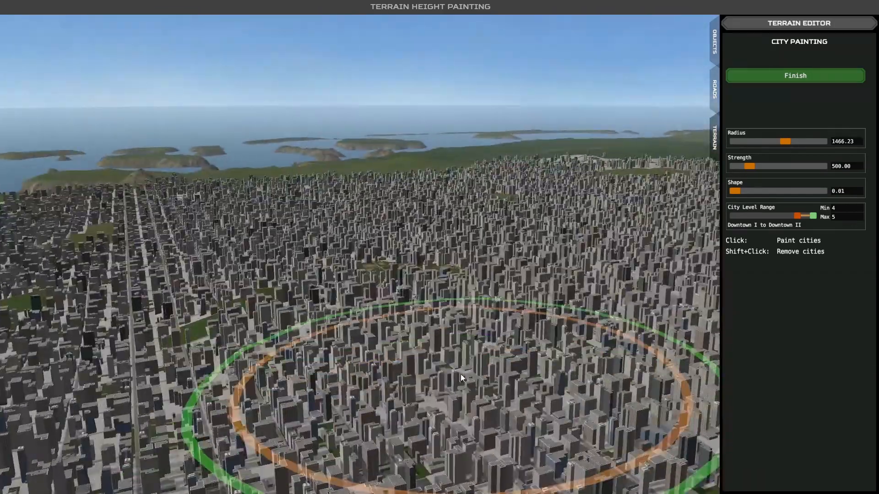
{"action": "right_click_drag", "start_coordinate": [461, 374], "coordinate": [438, 321]}
{"action": "key", "text": "d"}
{"action": "key", "text": "d"}
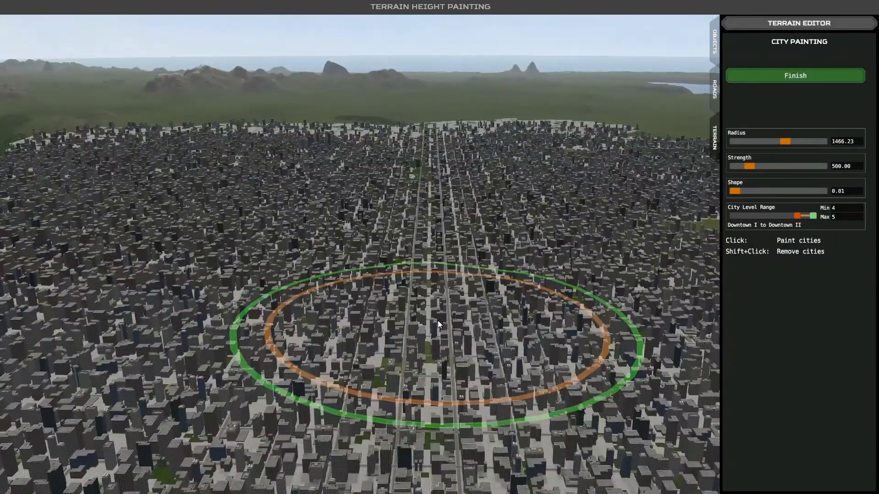
{"action": "key", "text": "w"}
{"action": "right_click_drag", "start_coordinate": [441, 319], "coordinate": [412, 315]}
{"action": "key", "text": "w"}
{"action": "key", "text": "d"}
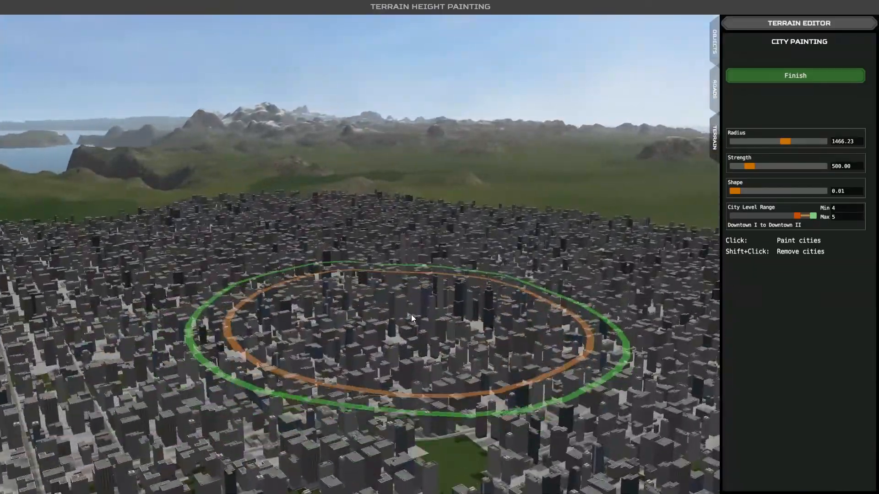
{"action": "mouse_move", "coordinate": [412, 315]}
{"action": "right_mouse_down"}
{"action": "mouse_move", "coordinate": [331, 321]}
{"action": "mouse_move", "coordinate": [353, 325]}
{"action": "mouse_move", "coordinate": [310, 319]}
{"action": "mouse_move", "coordinate": [341, 283]}
{"action": "right_mouse_up"}
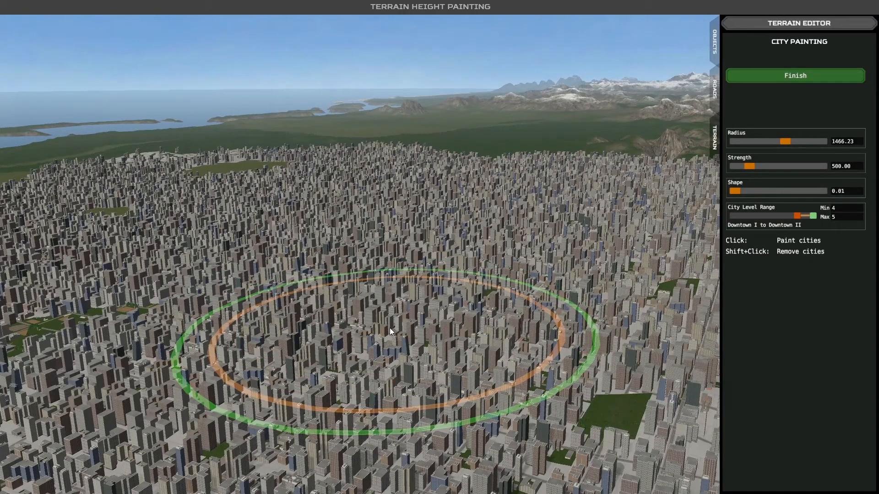
{"action": "key", "text": "d"}
{"action": "key", "text": "w"}
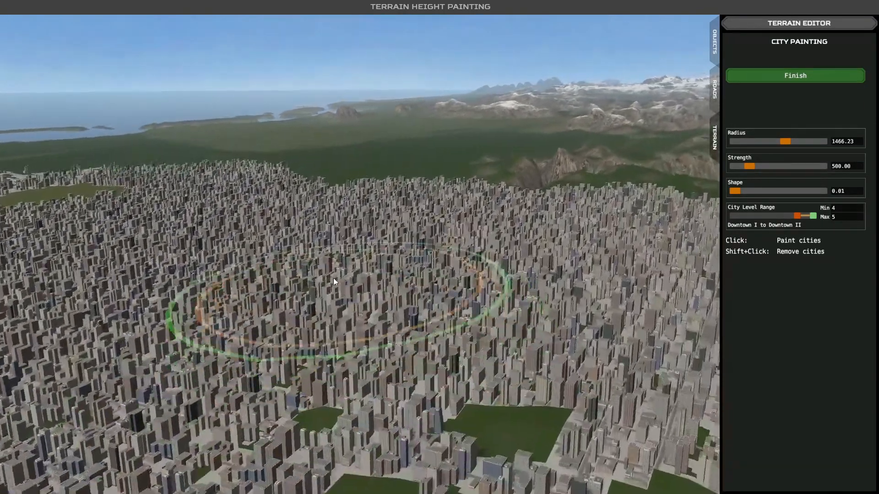
- Look over the large downtown's edge and the static prefab categories, and return to the terrain tools
{"action": "key", "text": "a"}
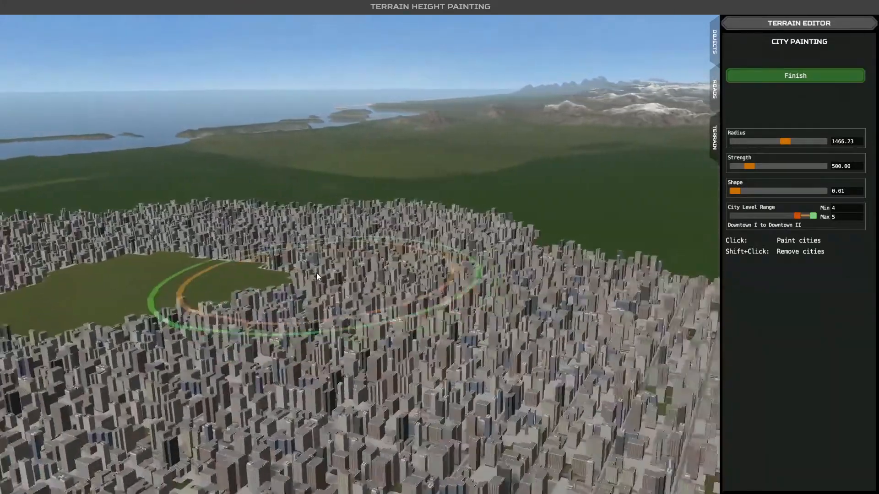
{"action": "key", "text": "w"}
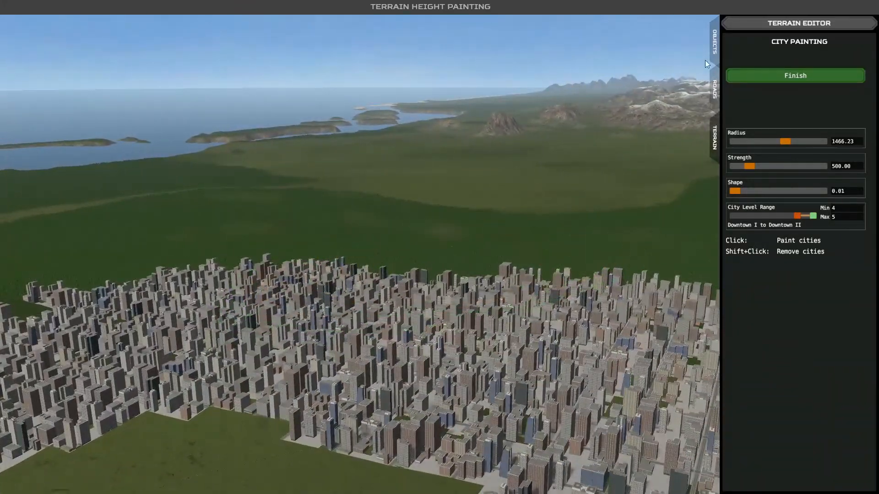
{"action": "left_click", "coordinate": [714, 45]}
{"action": "left_click", "coordinate": [783, 42]}
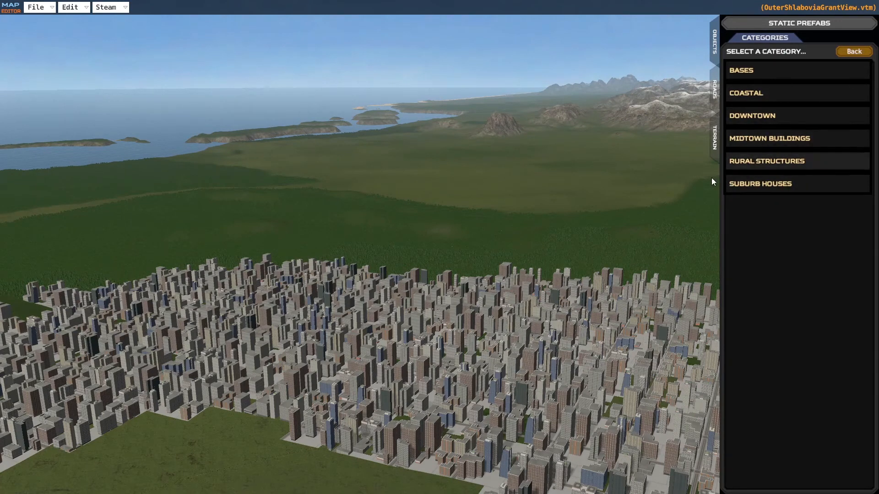
{"action": "left_click", "coordinate": [715, 92]}
{"action": "left_click", "coordinate": [714, 138]}
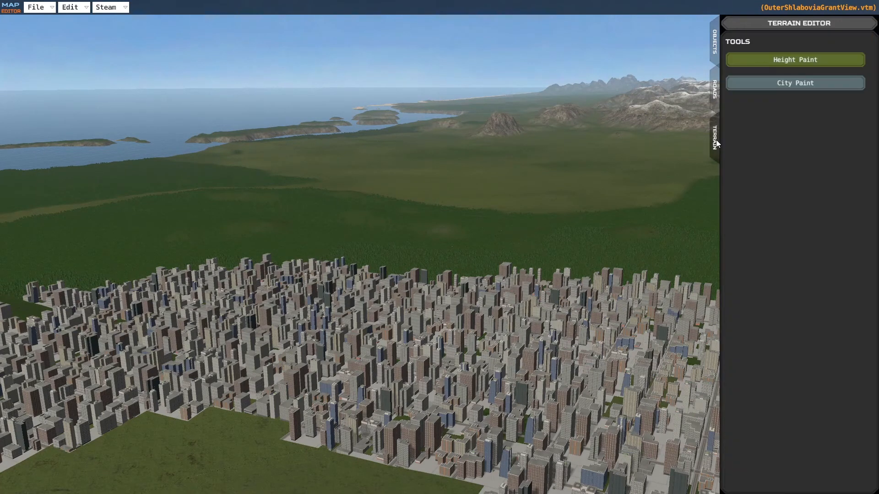
- Resume city painting and paint two separate downtown areas on the open land, one beside the rocky hills and one on the coastal headland
{"action": "left_click", "coordinate": [783, 83]}
{"action": "scroll", "coordinate": [451, 252], "scroll_direction": "down", "scroll_amount": 10}
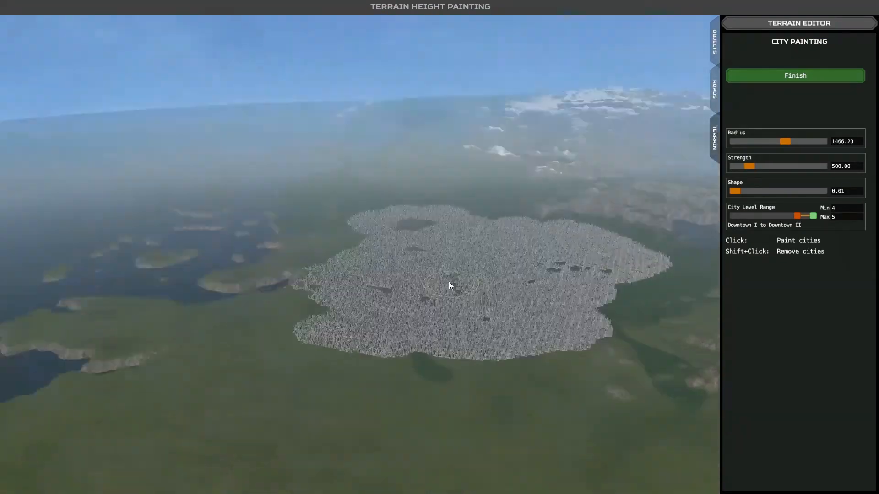
{"action": "right_click_drag", "start_coordinate": [448, 281], "coordinate": [468, 294]}
{"action": "key", "text": "d"}
{"action": "key", "text": "s"}
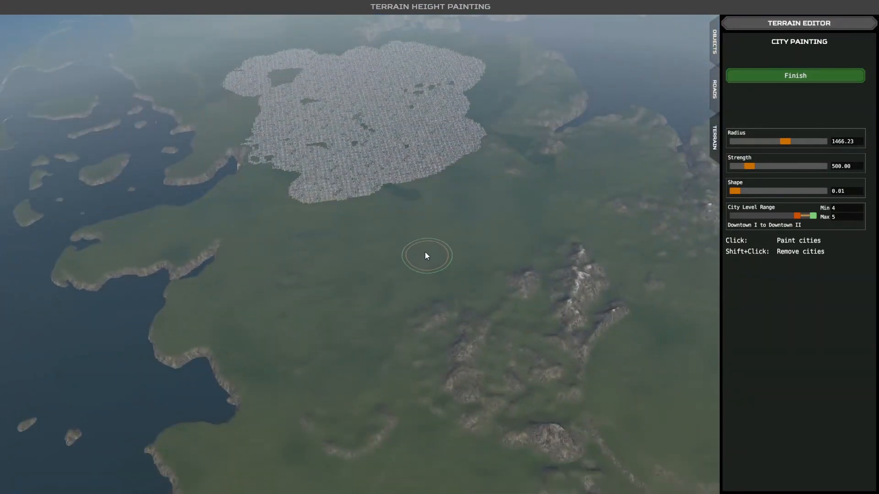
{"action": "scroll", "coordinate": [422, 248], "scroll_direction": "up", "scroll_amount": 10}
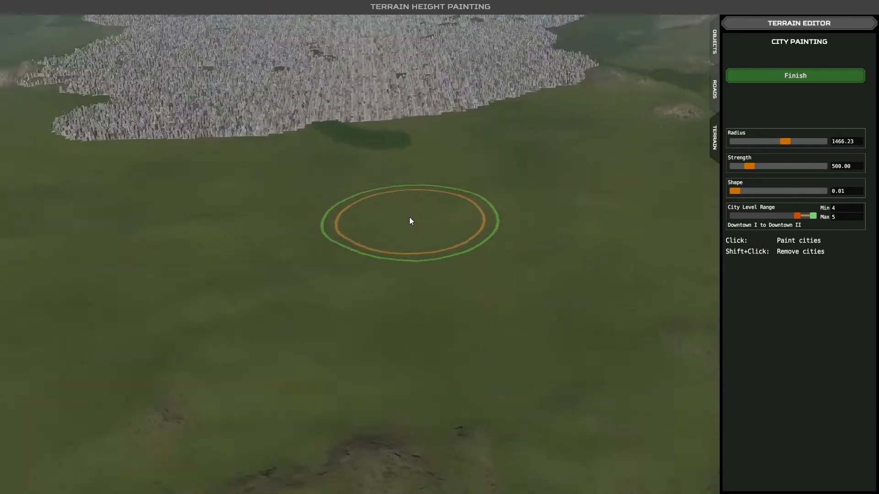
{"action": "scroll", "coordinate": [411, 221], "scroll_direction": "down", "scroll_amount": 10}
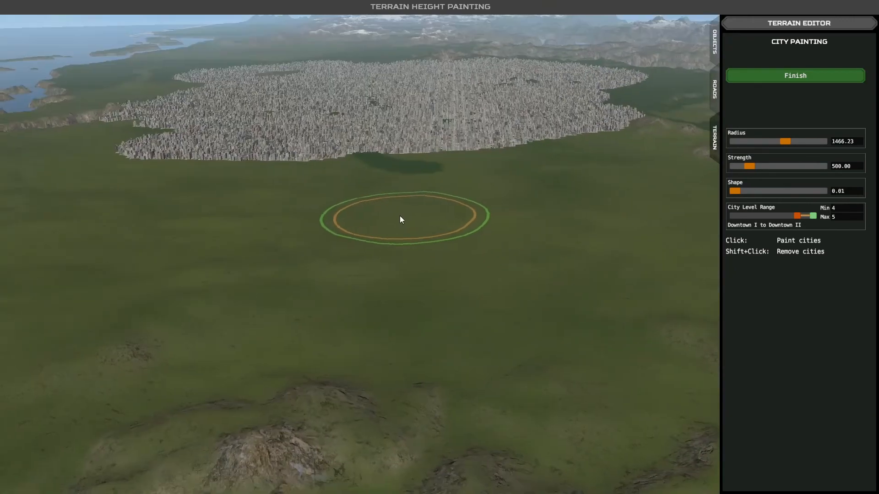
{"action": "scroll", "coordinate": [443, 303], "scroll_direction": "down", "scroll_amount": 3}
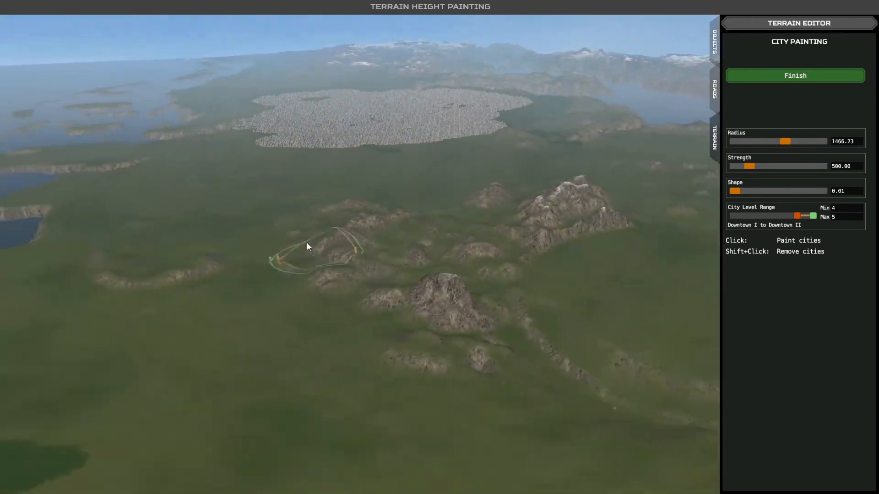
{"action": "mouse_move", "coordinate": [251, 219]}
{"action": "left_mouse_down"}
{"action": "mouse_move", "coordinate": [281, 301]}
{"action": "mouse_move", "coordinate": [326, 367]}
{"action": "left_mouse_up"}
{"action": "key", "text": "a"}
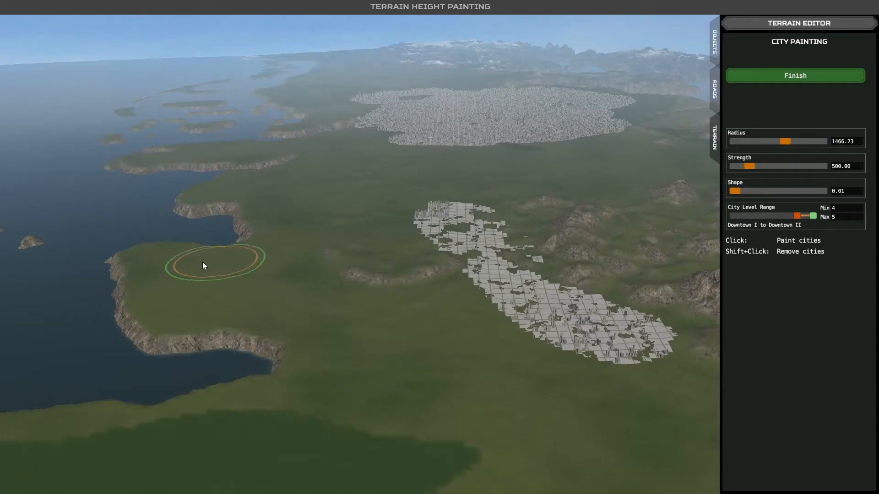
{"action": "mouse_move", "coordinate": [167, 269]}
{"action": "left_mouse_down"}
{"action": "mouse_move", "coordinate": [241, 273]}
{"action": "mouse_move", "coordinate": [300, 234]}
{"action": "left_mouse_up"}
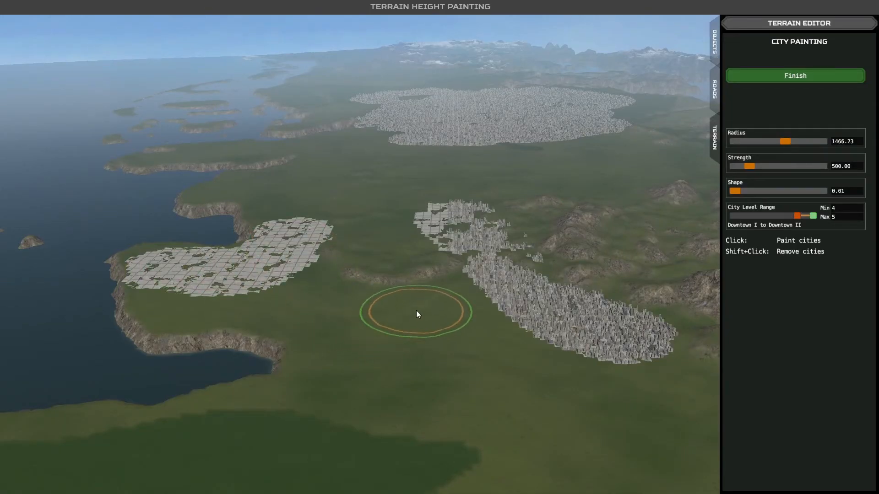
- Widen the city level range to 0–5 (Empty to Downtown II)
{"action": "scroll", "coordinate": [416, 311], "scroll_direction": "up", "scroll_amount": 3}
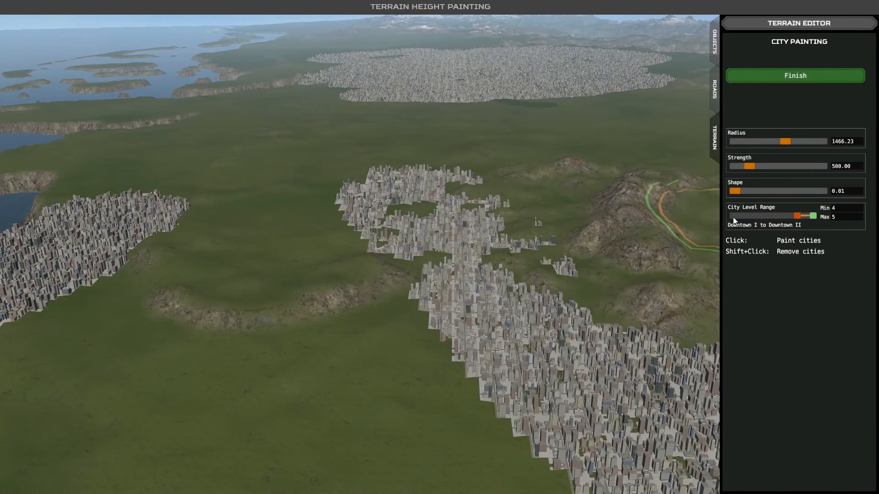
{"action": "left_click_drag", "start_coordinate": [794, 216], "coordinate": [742, 214]}
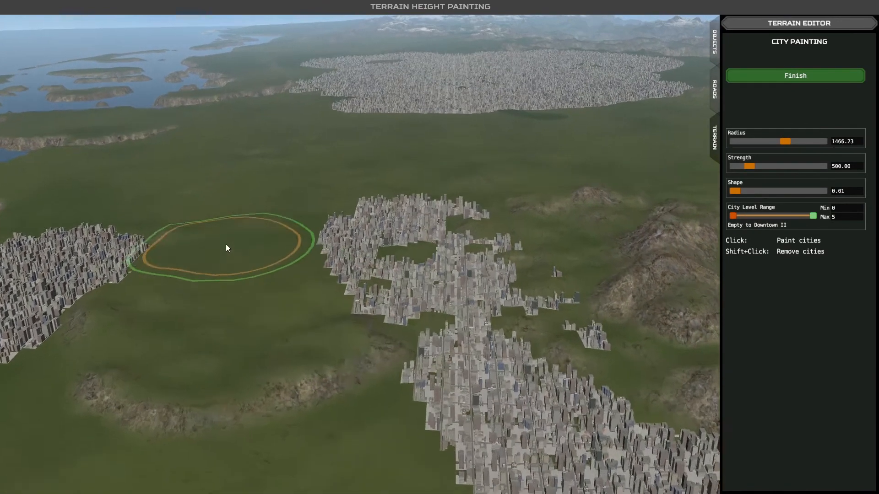
{"action": "scroll", "coordinate": [239, 247], "scroll_direction": "down", "scroll_amount": 5}
{"action": "scroll", "coordinate": [340, 267], "scroll_direction": "down", "scroll_amount": 3}
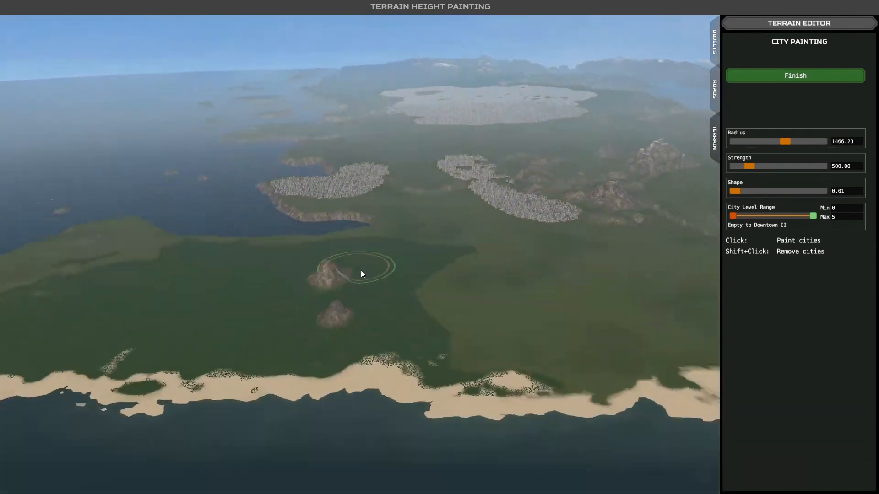
- Examine the three painted downtown areas and the surrounding coast and hills from high above
{"action": "key", "text": "d"}
{"action": "key", "text": "d"}
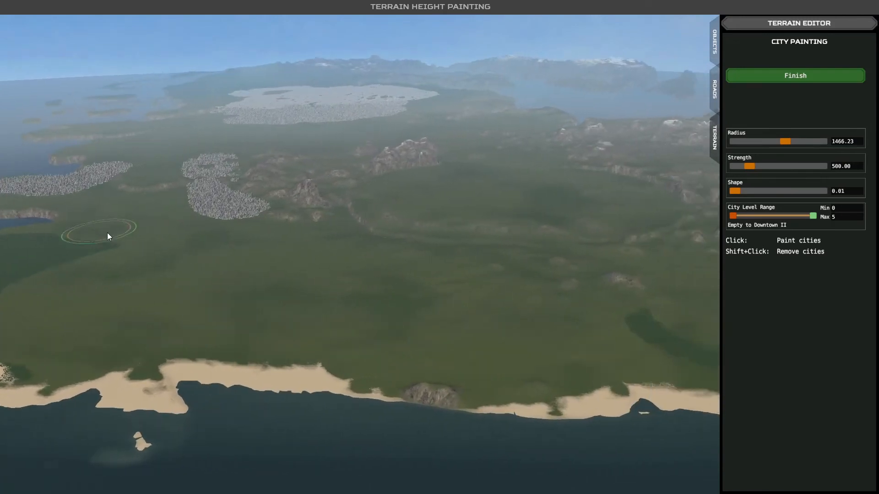
{"action": "key", "text": "a"}
{"action": "key", "text": "w"}
{"action": "key", "text": "w"}
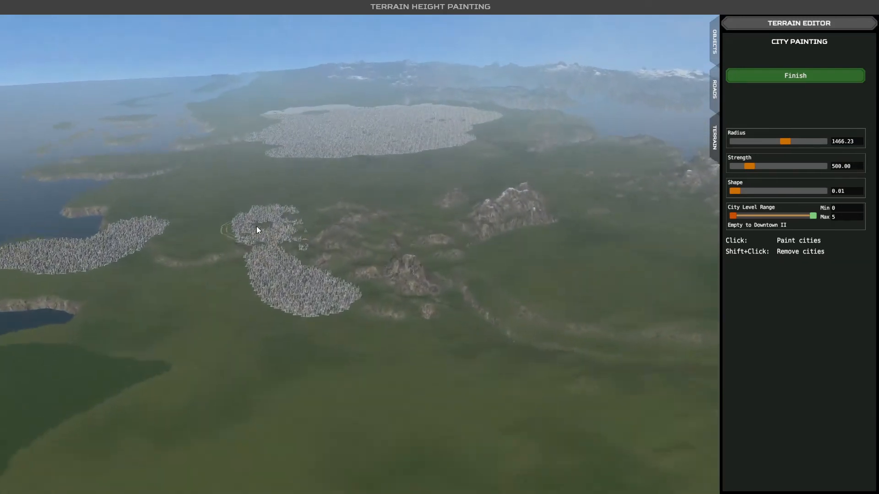
{"action": "key", "text": "d"}
{"action": "key", "text": "d"}
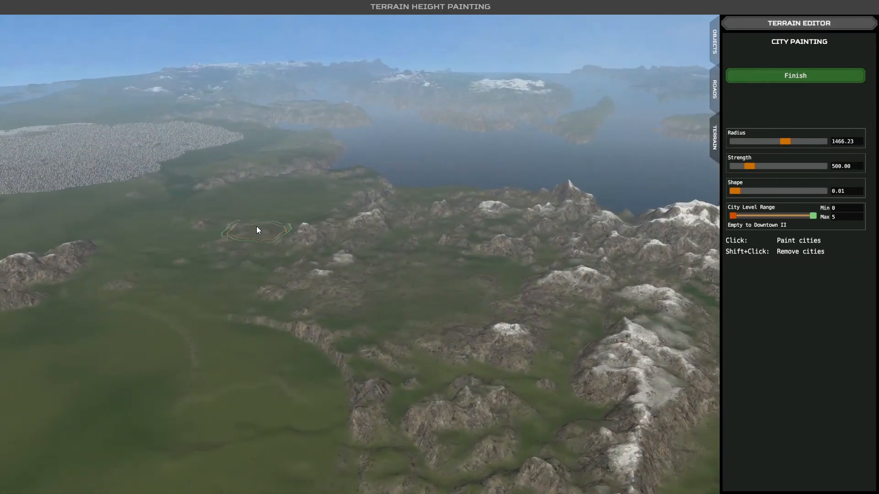
{"action": "key", "text": "a"}
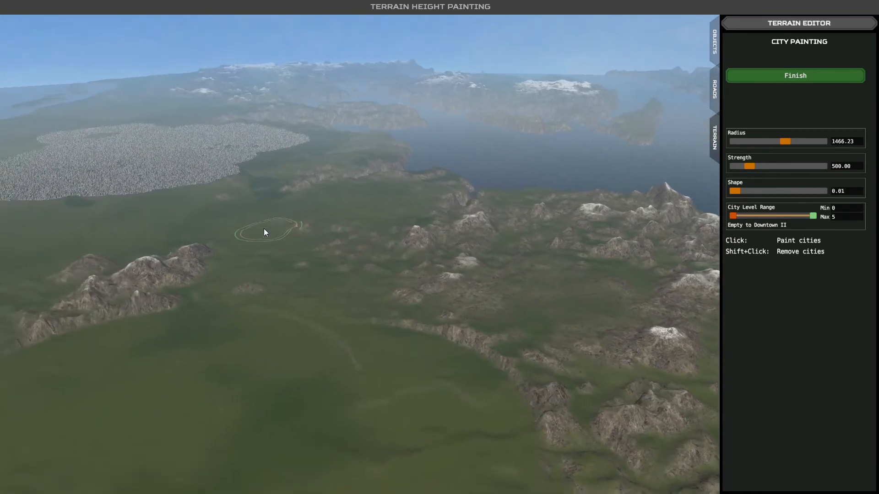
{"action": "key", "text": "a"}
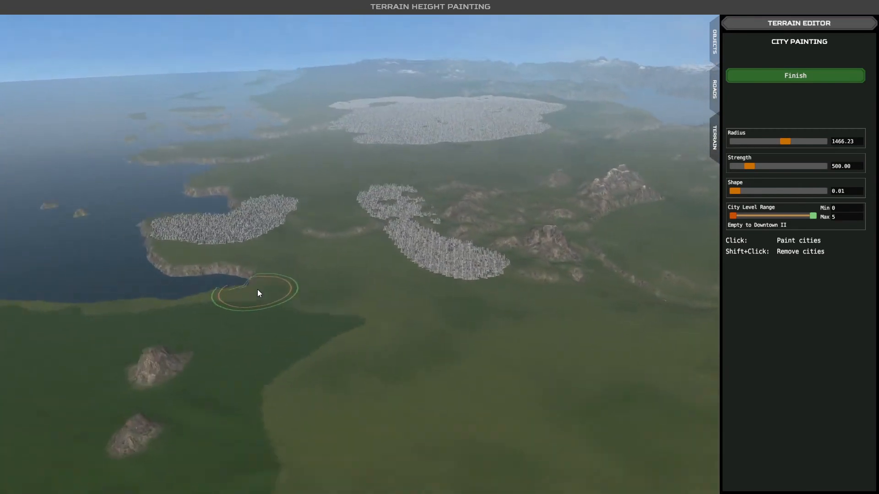
{"action": "key", "text": "a"}
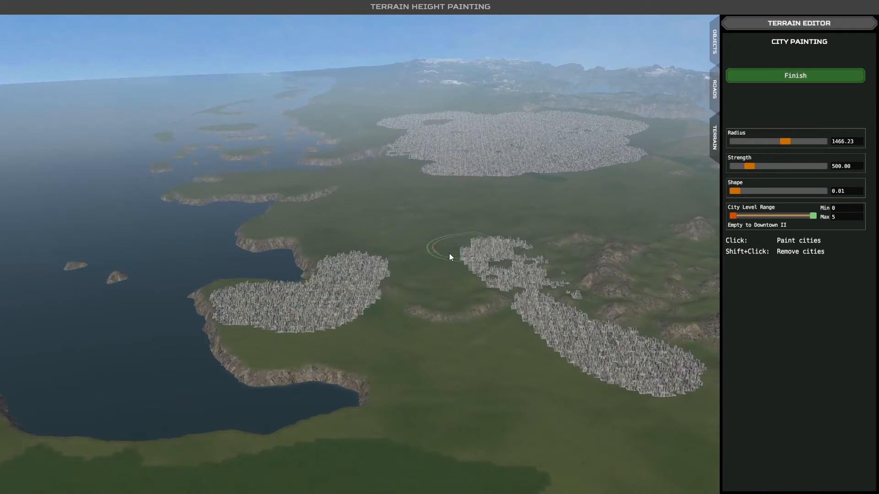
{"action": "scroll", "coordinate": [429, 274], "scroll_direction": "down", "scroll_amount": 3}
{"action": "key", "text": "w"}
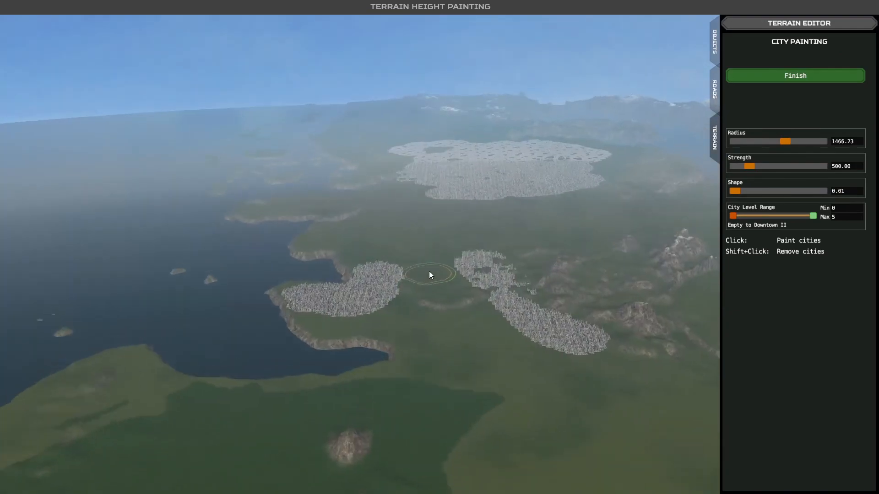
- Survey the map's snowy mountains, inland lakes, green plains and coastline beyond the painted cities
{"action": "key", "text": "w"}
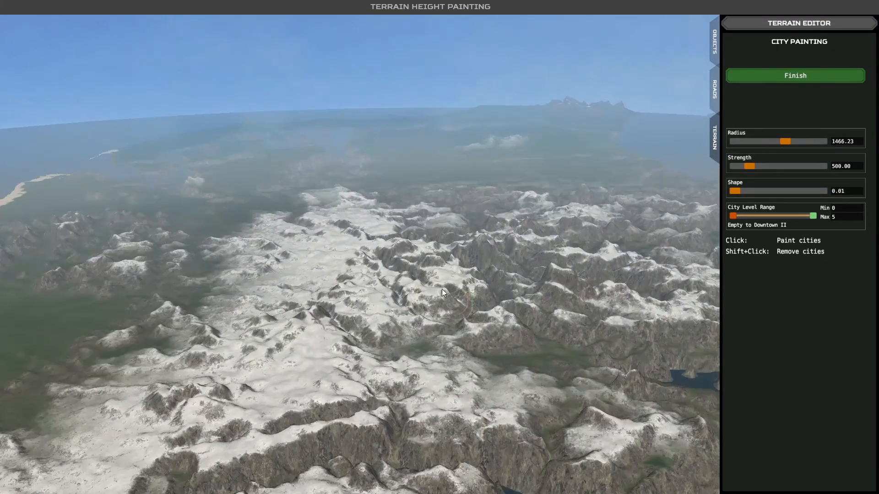
{"action": "key", "text": "w"}
{"action": "key", "text": "d"}
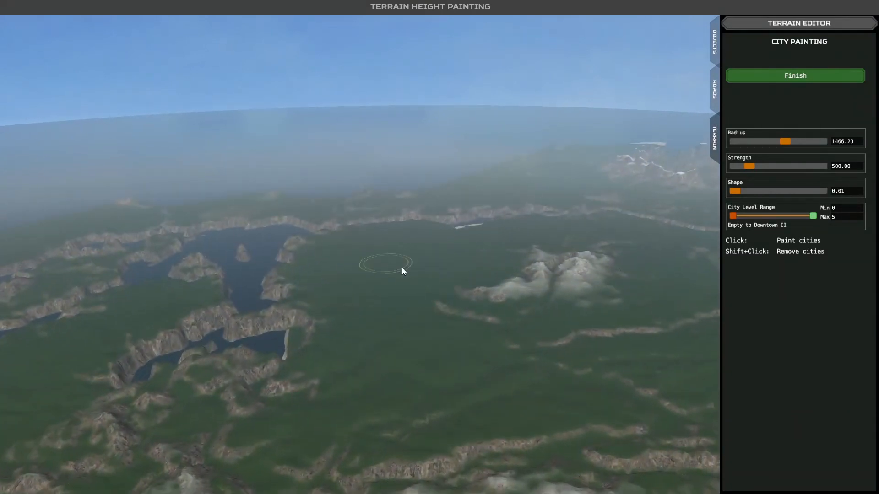
{"action": "key", "text": "d"}
{"action": "key", "text": "d"}
{"action": "mouse_move", "coordinate": [464, 340]}
{"action": "middle_mouse_down"}
{"action": "mouse_move", "coordinate": [525, 337]}
{"action": "mouse_move", "coordinate": [588, 315]}
{"action": "middle_mouse_up"}
{"action": "middle_click_drag", "start_coordinate": [597, 255], "coordinate": [609, 222]}
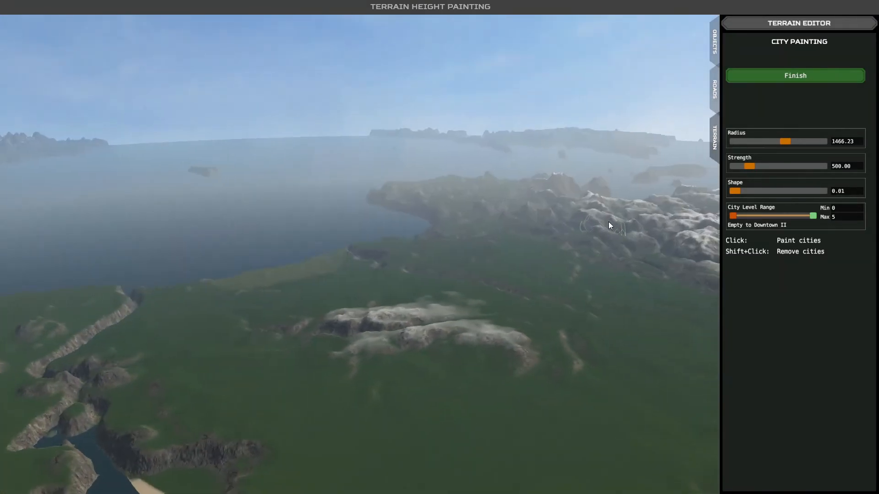
{"action": "key", "text": "d"}
{"action": "key", "text": "d"}
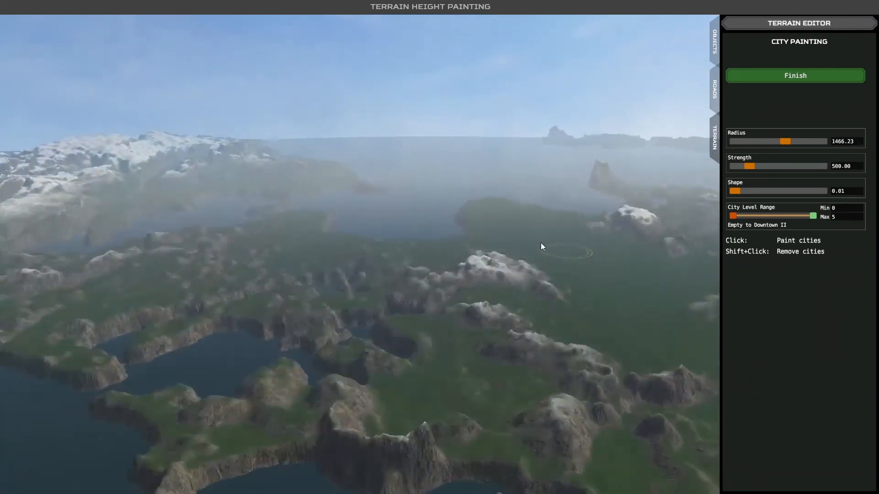
{"action": "key", "text": "w"}
{"action": "middle_click_drag", "start_coordinate": [541, 242], "coordinate": [414, 253]}
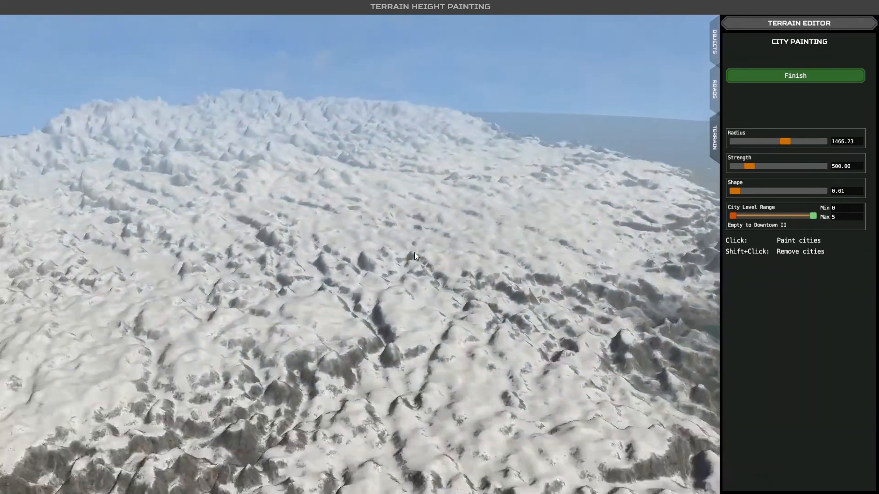
- Survey the bays, peninsulas and snow-covered ranges across the rest of the map
{"action": "key", "text": "a"}
{"action": "middle_click_drag", "start_coordinate": [416, 253], "coordinate": [474, 241]}
{"action": "key", "text": "w"}
{"action": "key", "text": "w"}
{"action": "key", "text": "w"}
{"action": "key", "text": "w"}
- Examine the sparse suburbs and street grids around the isolated peaks and the rugged land along the far coast
{"action": "key", "text": "w"}
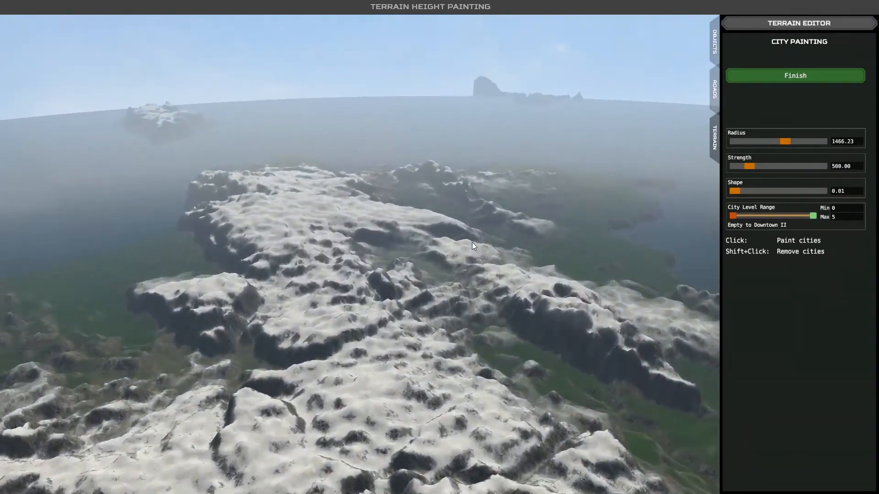
{"action": "key", "text": "w"}
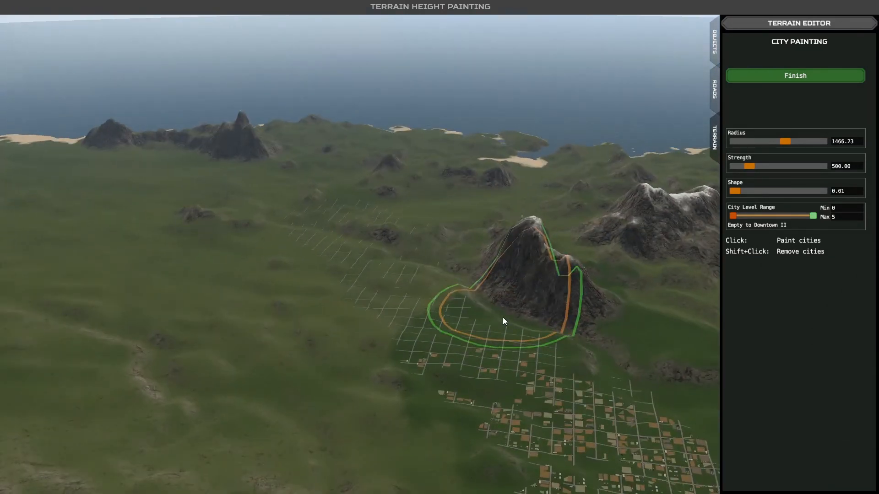
{"action": "left_click", "coordinate": [503, 317]}
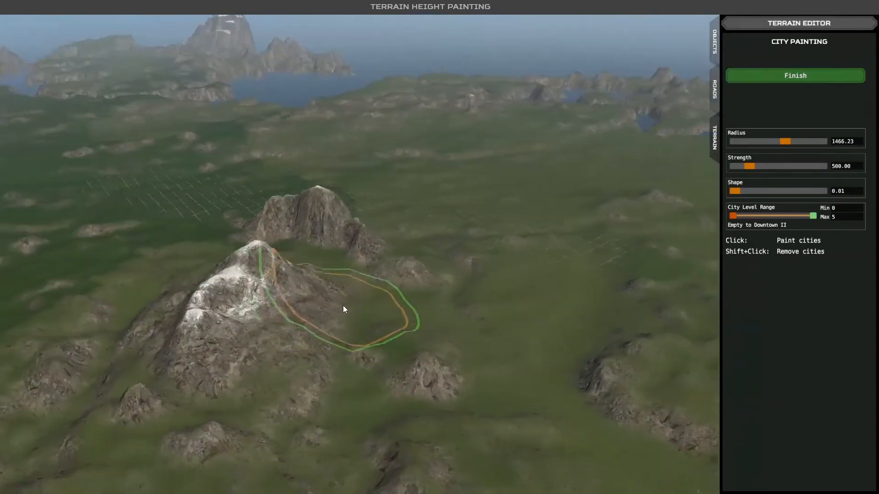
{"action": "key", "text": "d"}
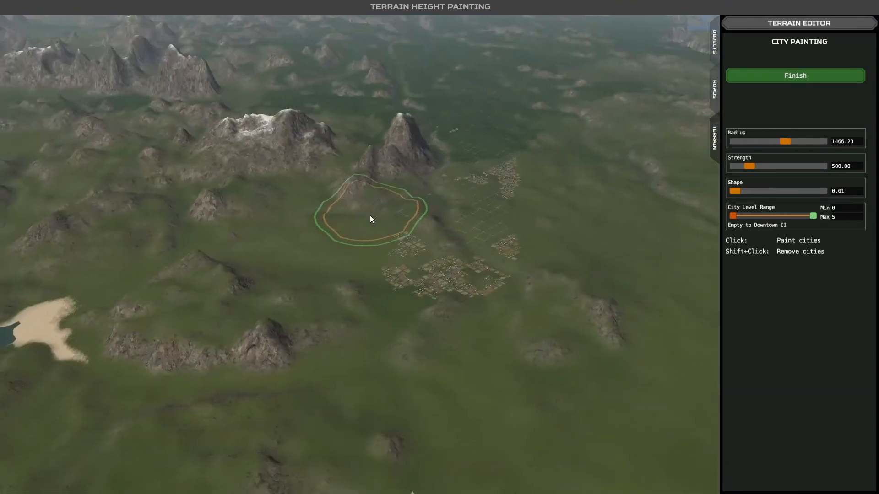
{"action": "key", "text": "d"}
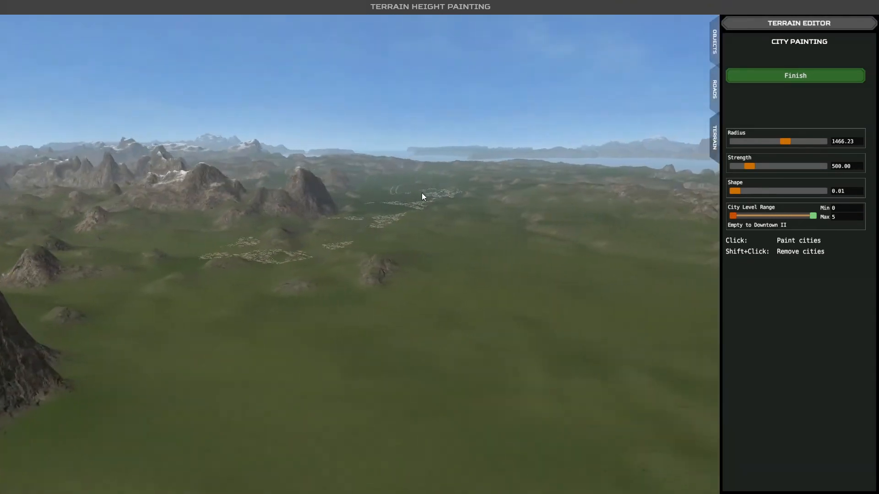
{"action": "key", "text": "s"}
{"action": "right_click_drag", "start_coordinate": [330, 241], "coordinate": [330, 235]}
{"action": "key", "text": "w"}
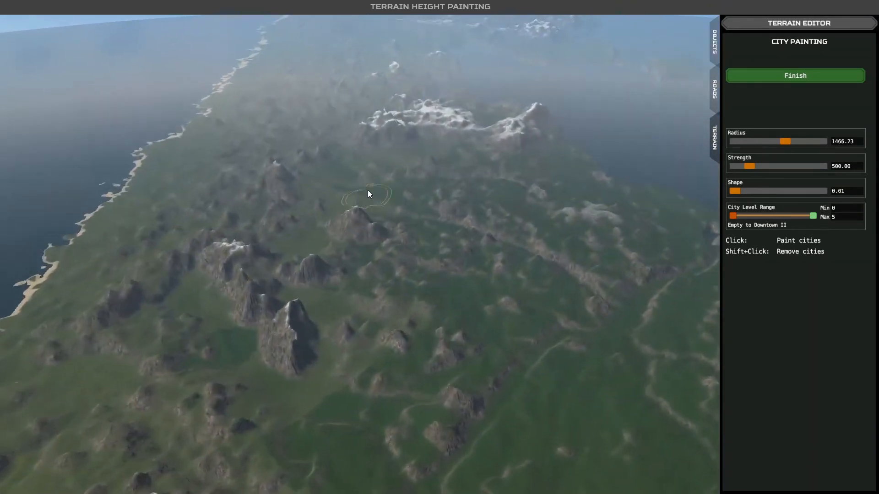